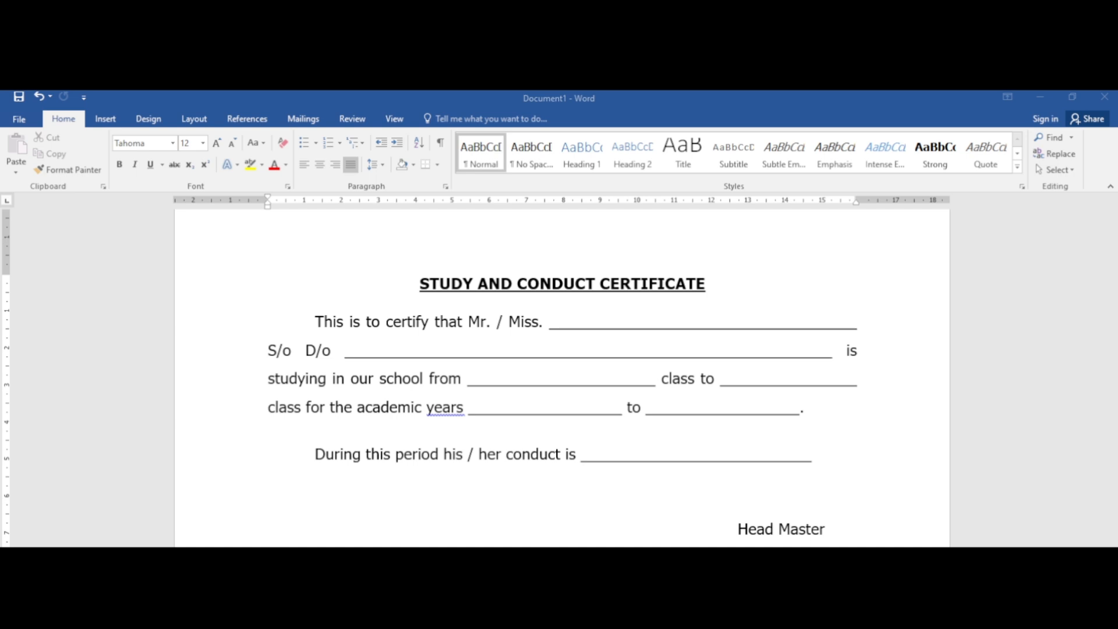
click(536, 378)
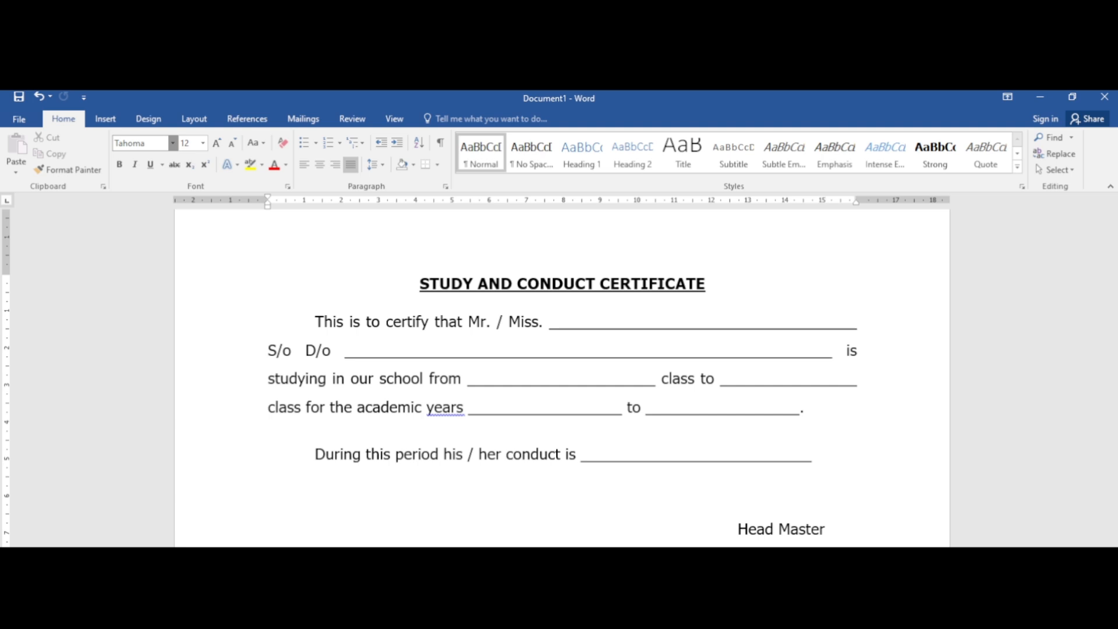
click(173, 143)
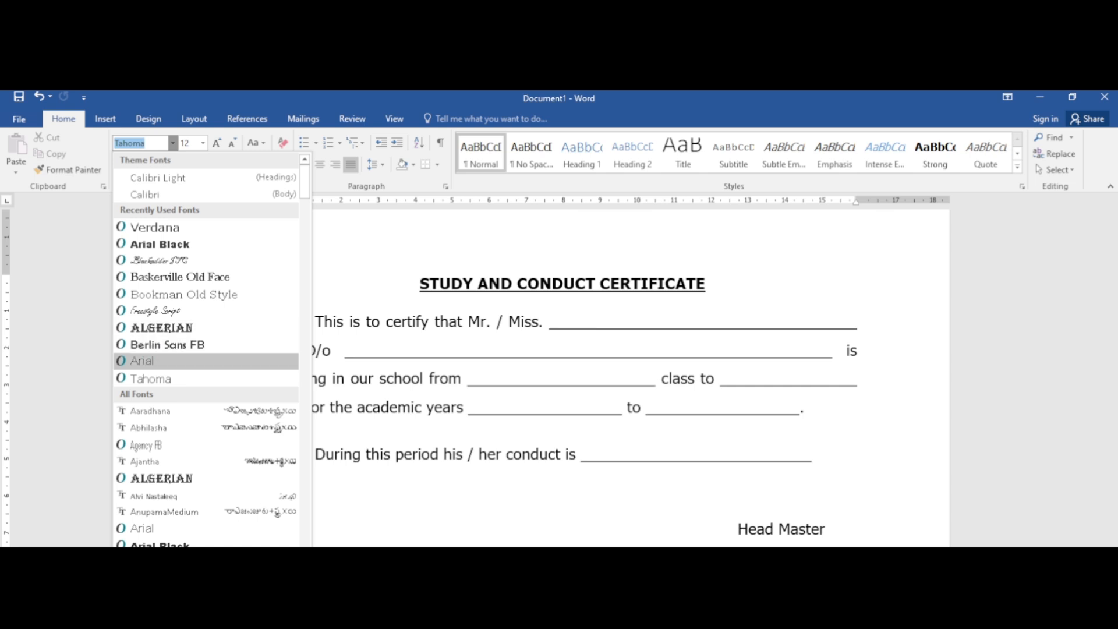
click(536, 377)
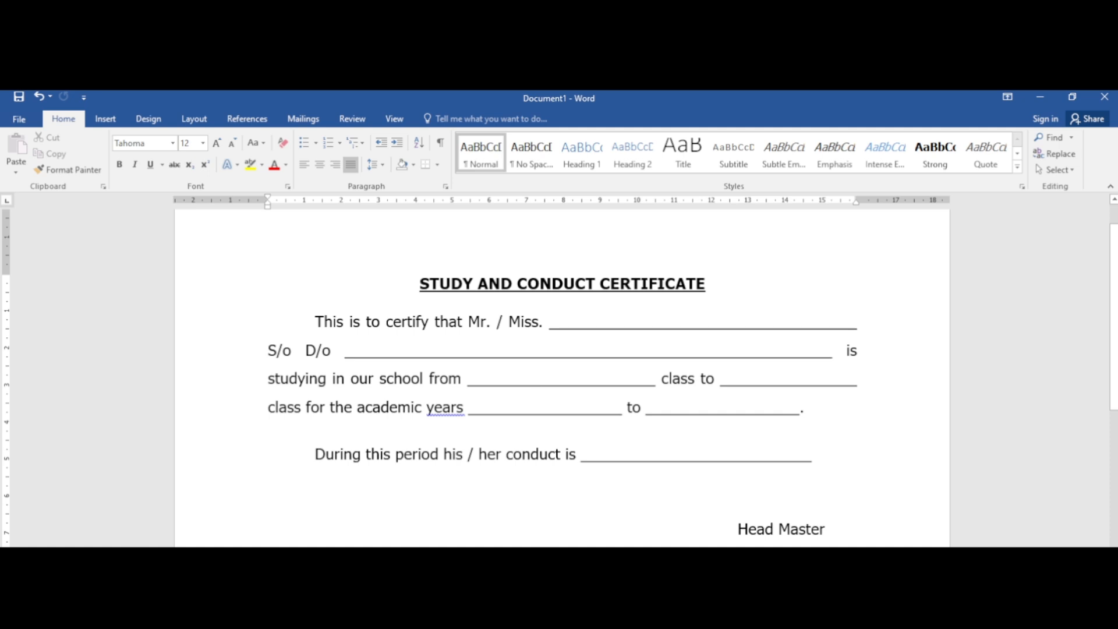
Change the font of the "STUDY AND CONDUCT CERTIFICATE" heading to Bookman Old Style
drag(419, 283, 705, 284)
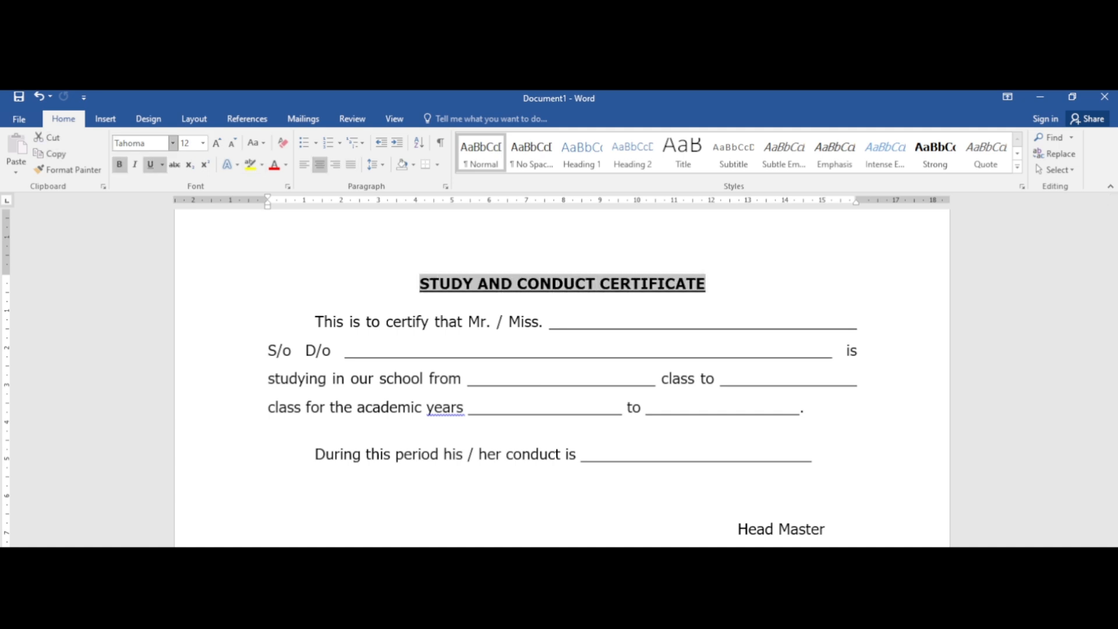
click(173, 143)
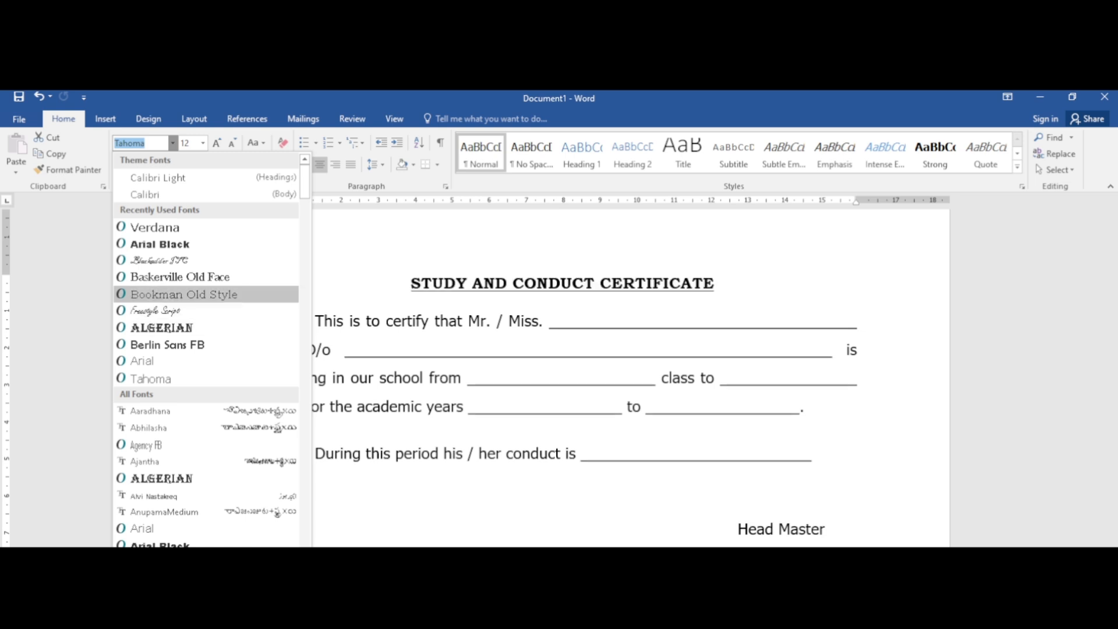
click(184, 294)
click(401, 321)
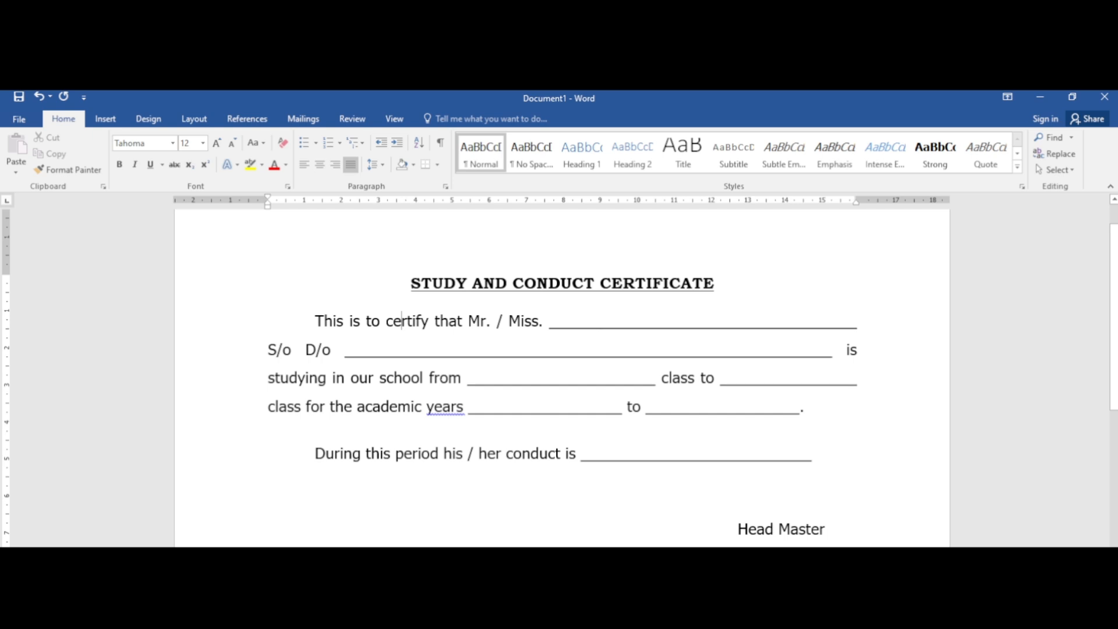
key(ctrl+a)
mouse_move(831, 529)
mouse_down()
mouse_move(827, 513)
mouse_move(831, 525)
mouse_up()
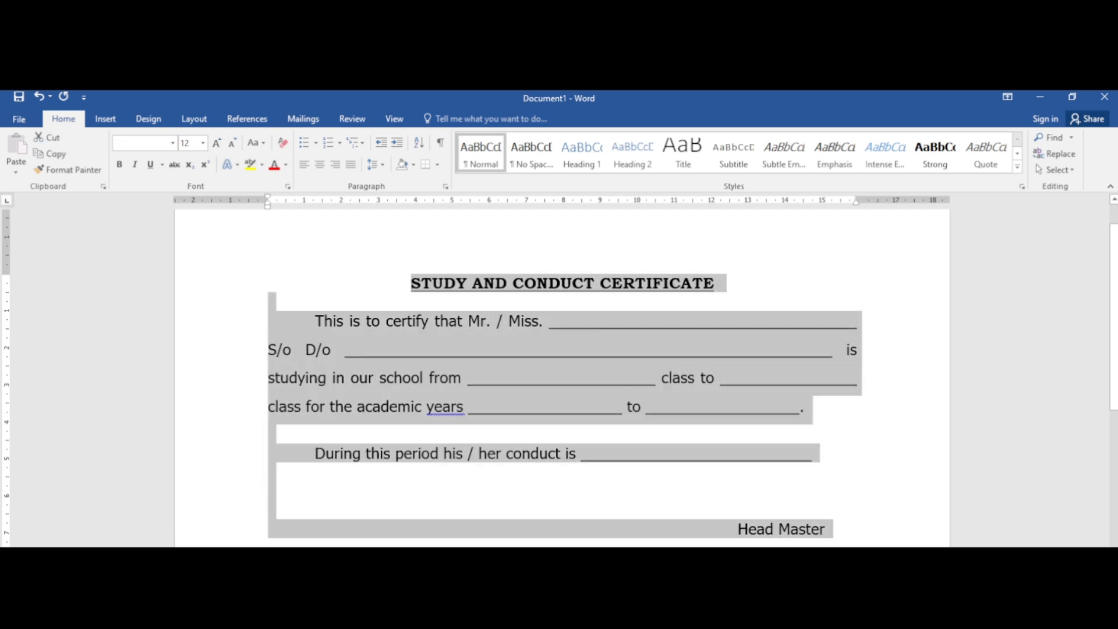
click(575, 349)
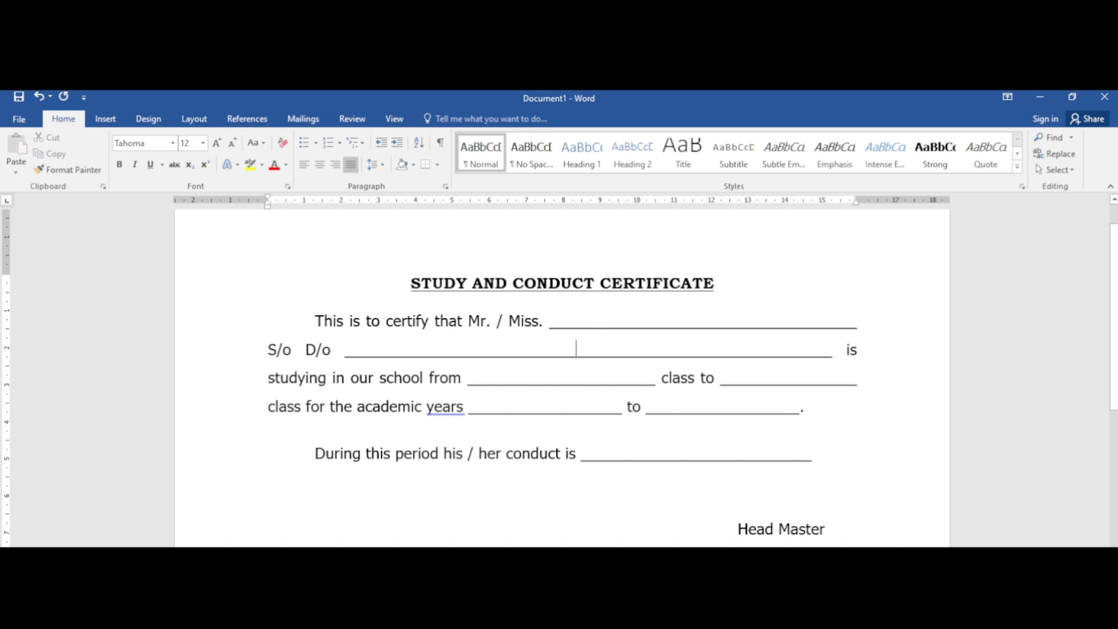
Set the font size of the "STUDY AND CONDUCT CERTIFICATE" heading to 22
click(411, 283)
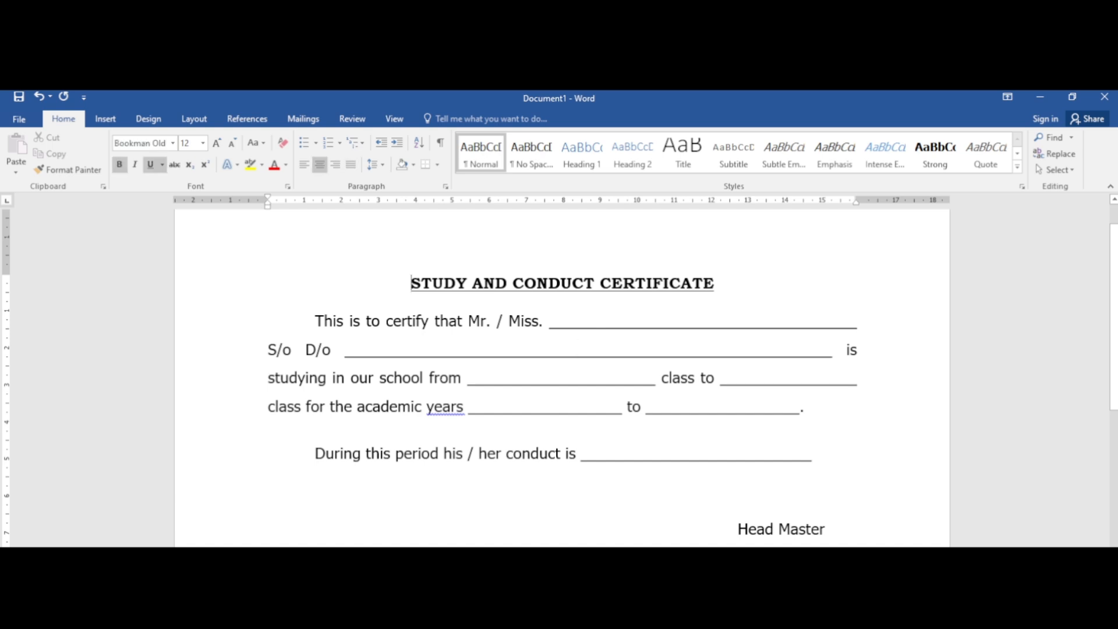
drag(411, 283, 714, 284)
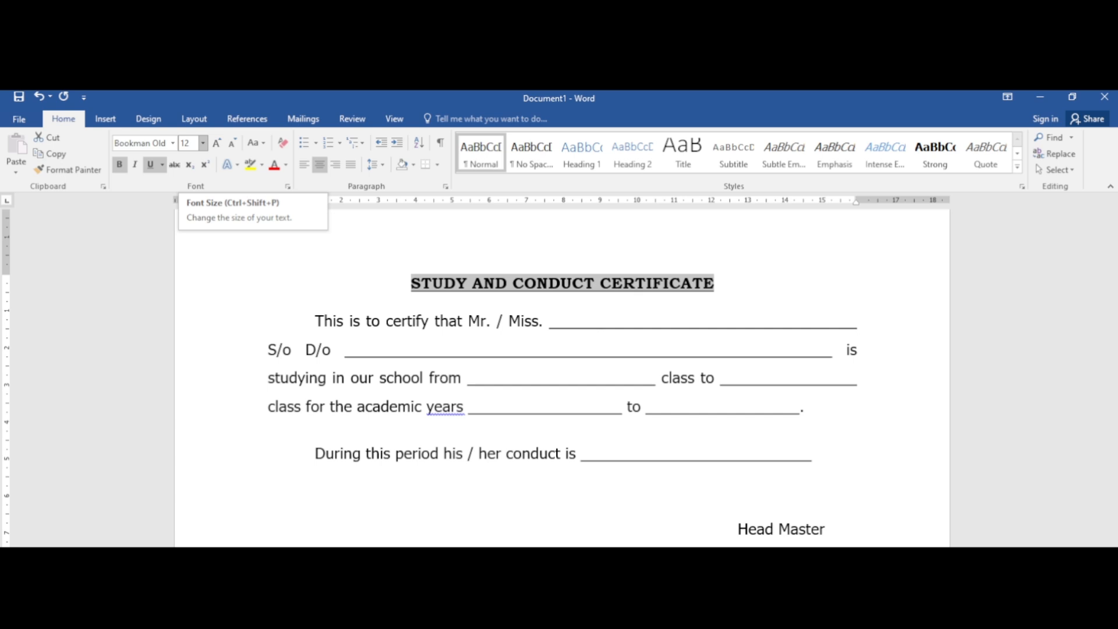
click(202, 143)
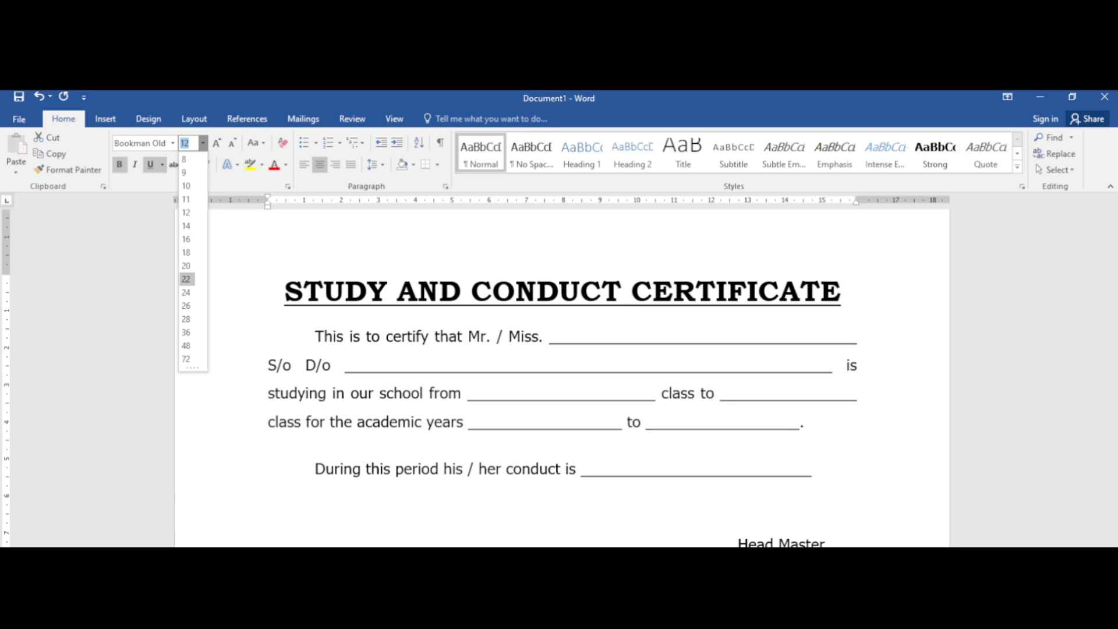
click(186, 279)
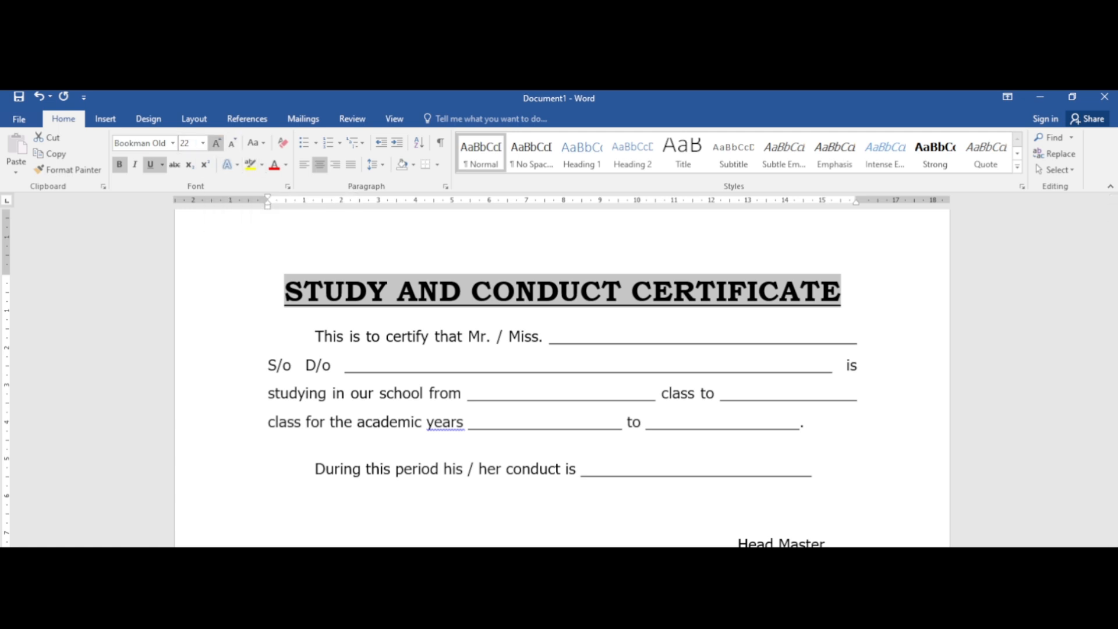
Enlarge the certificate heading's font in increments to 28, and reduce it back to 22
click(215, 142)
click(216, 143)
click(216, 142)
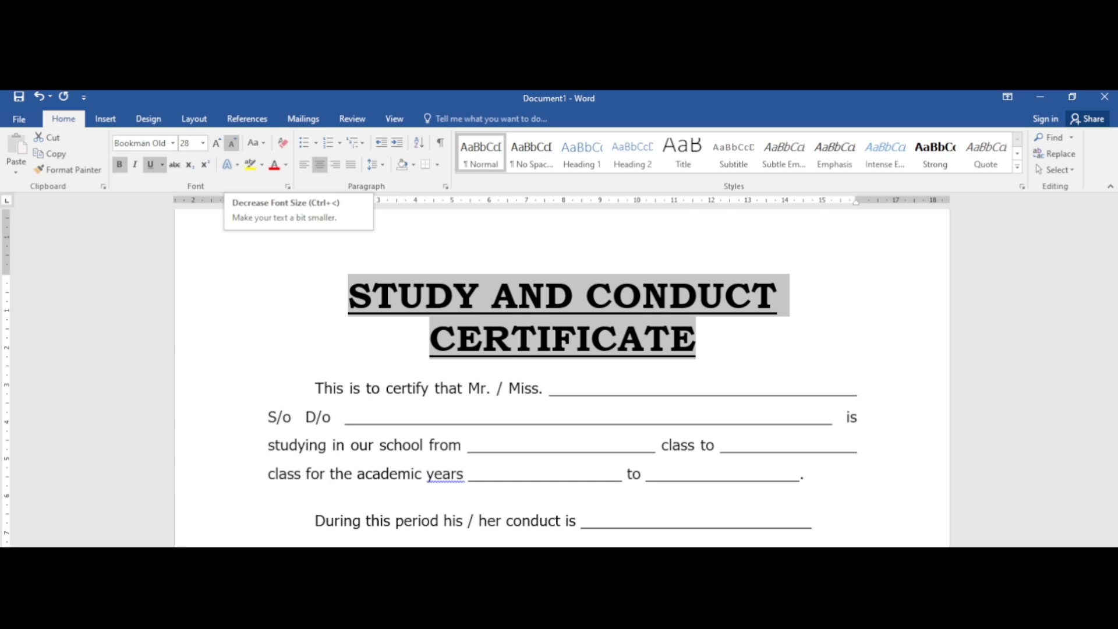
click(232, 142)
click(231, 143)
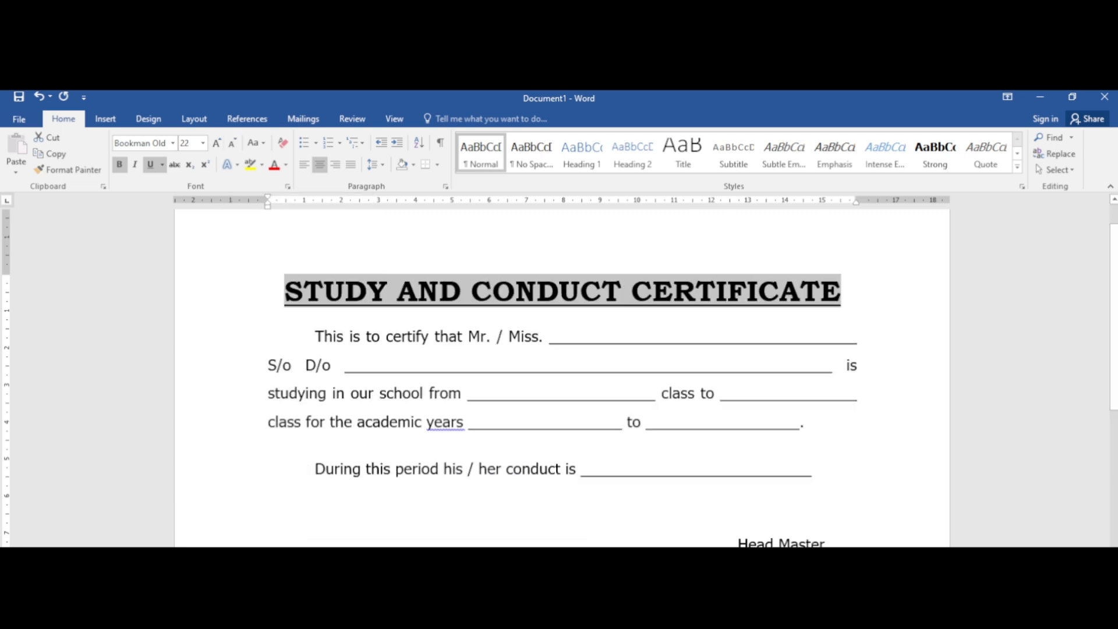
click(388, 365)
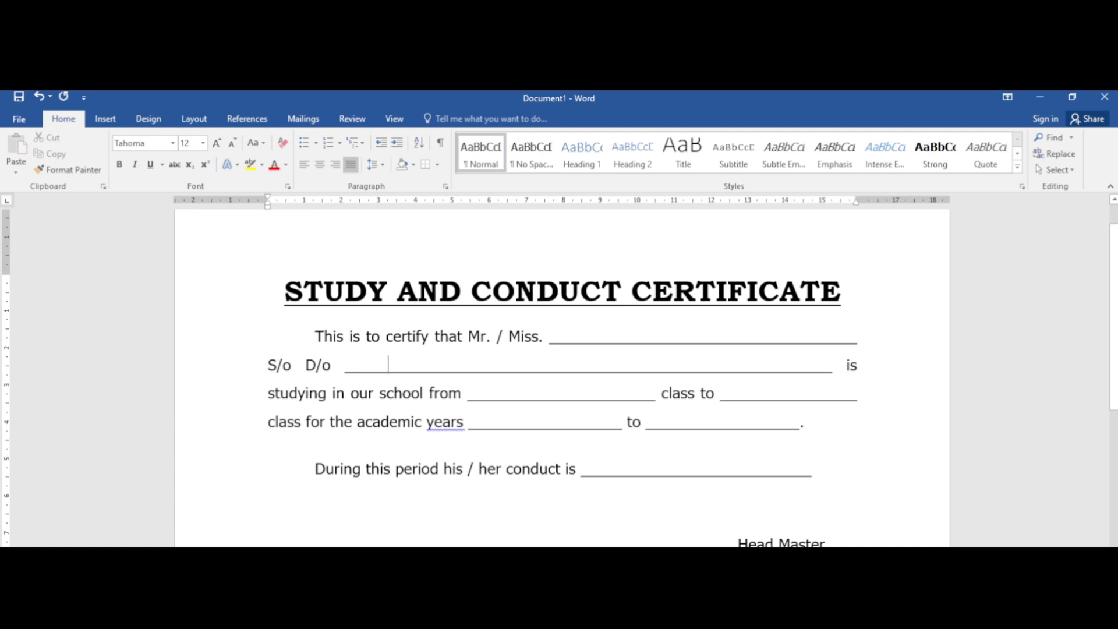
Clear all formatting from the certificate heading and undo the clearing
drag(284, 291, 843, 291)
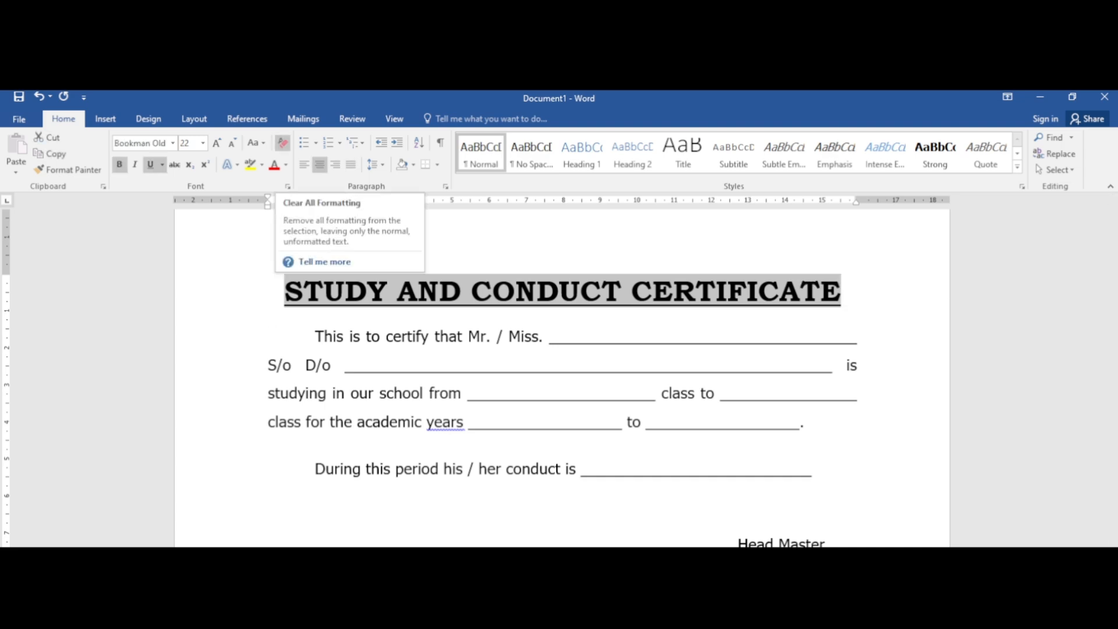
click(282, 143)
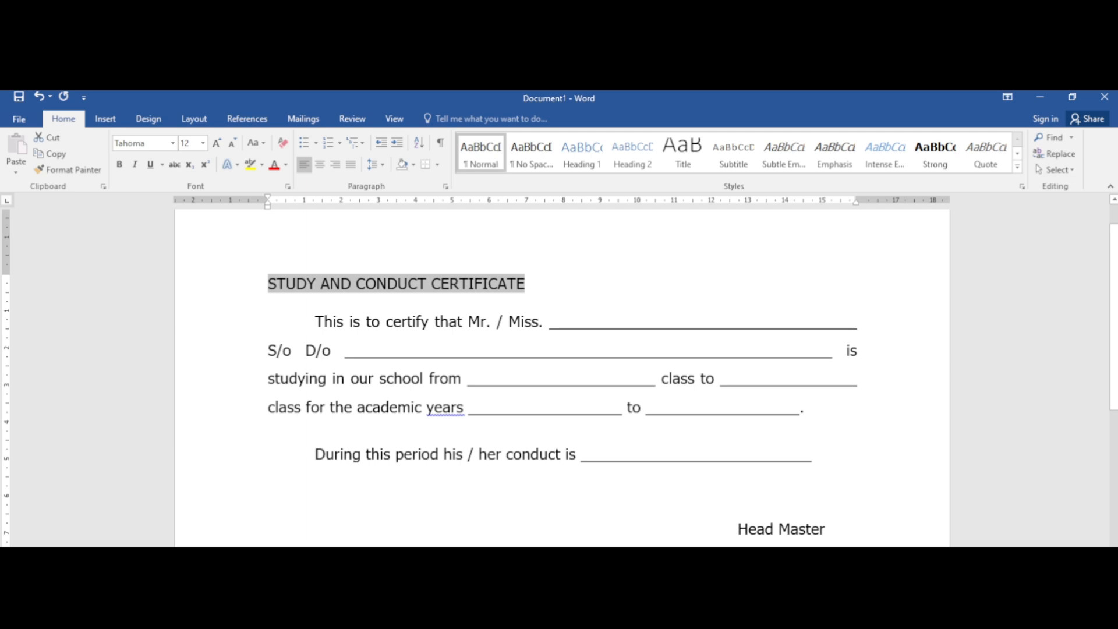
click(331, 351)
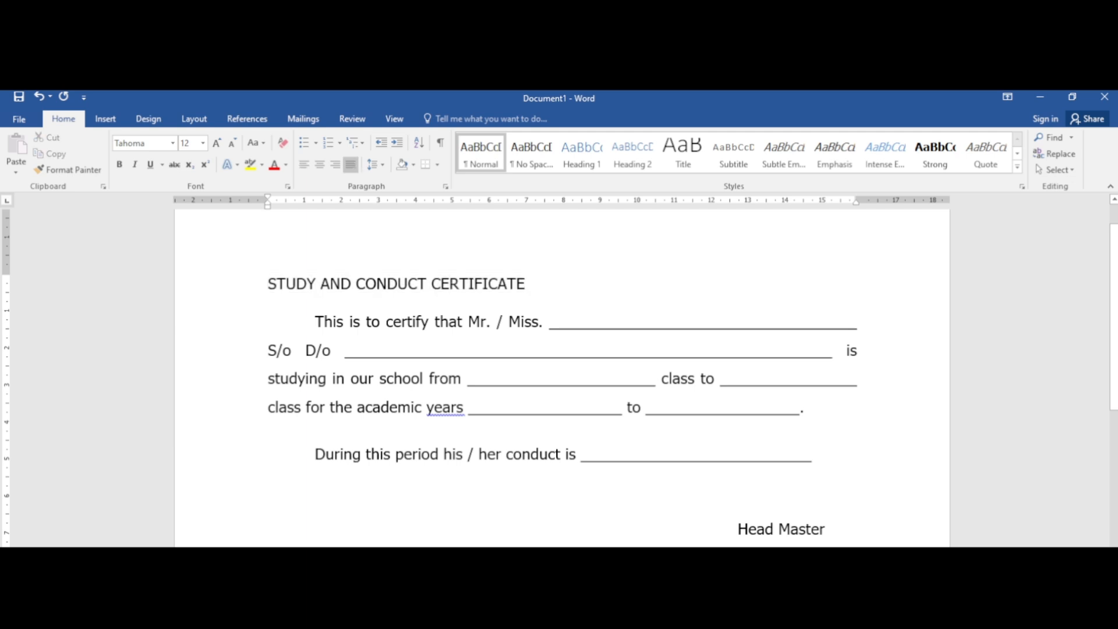
key(ctrl+z)
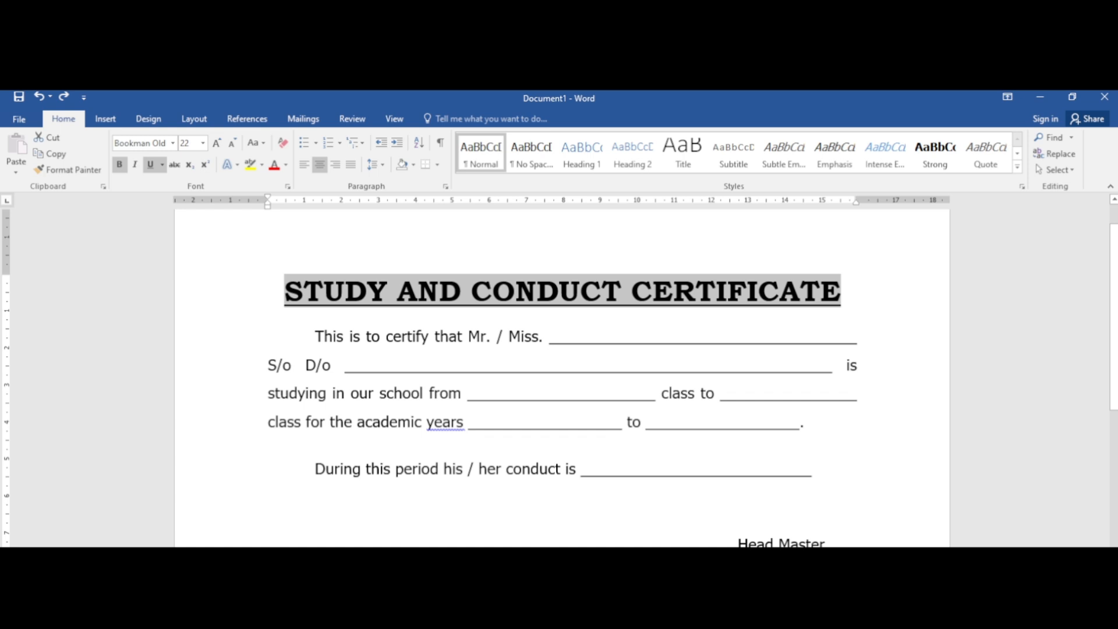
click(268, 317)
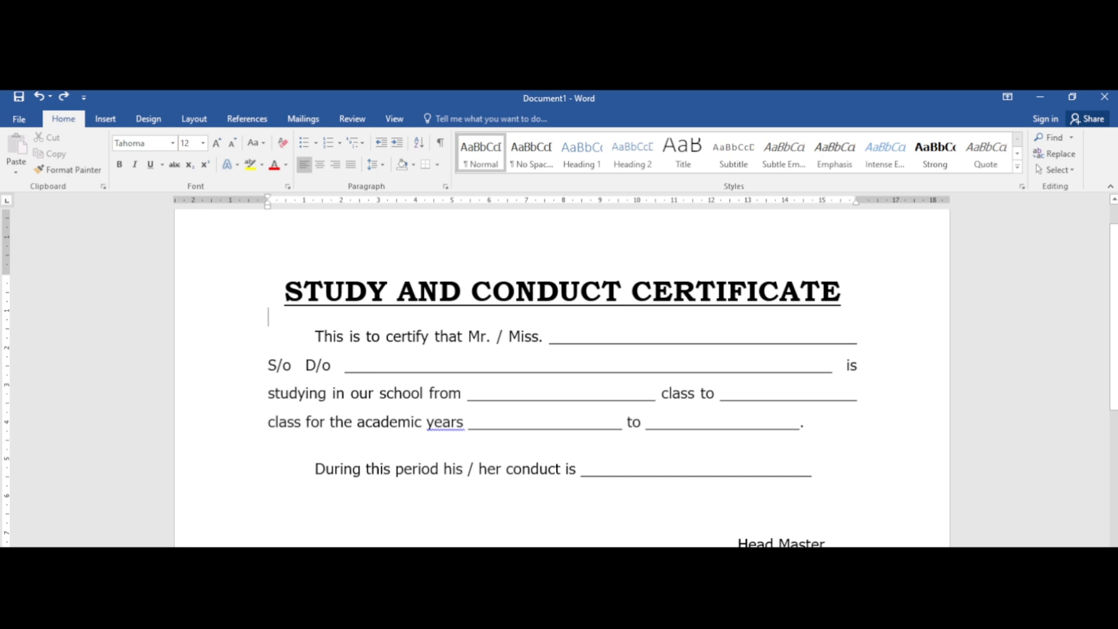
Toggle bold off and on again for the certificate heading, ending with bold applied
drag(284, 293, 840, 295)
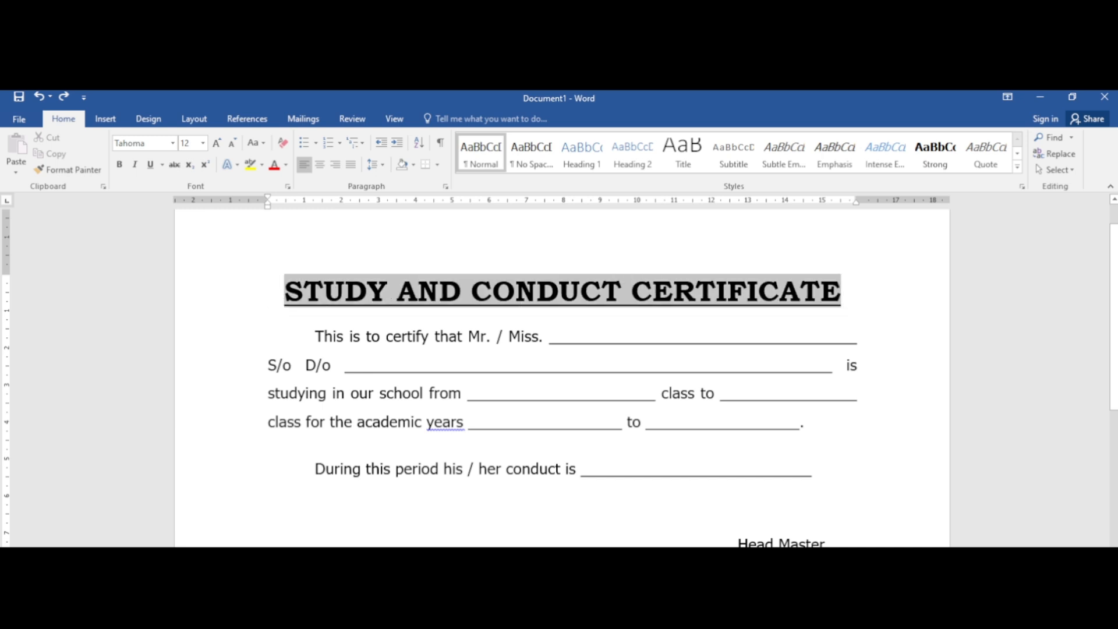
click(119, 164)
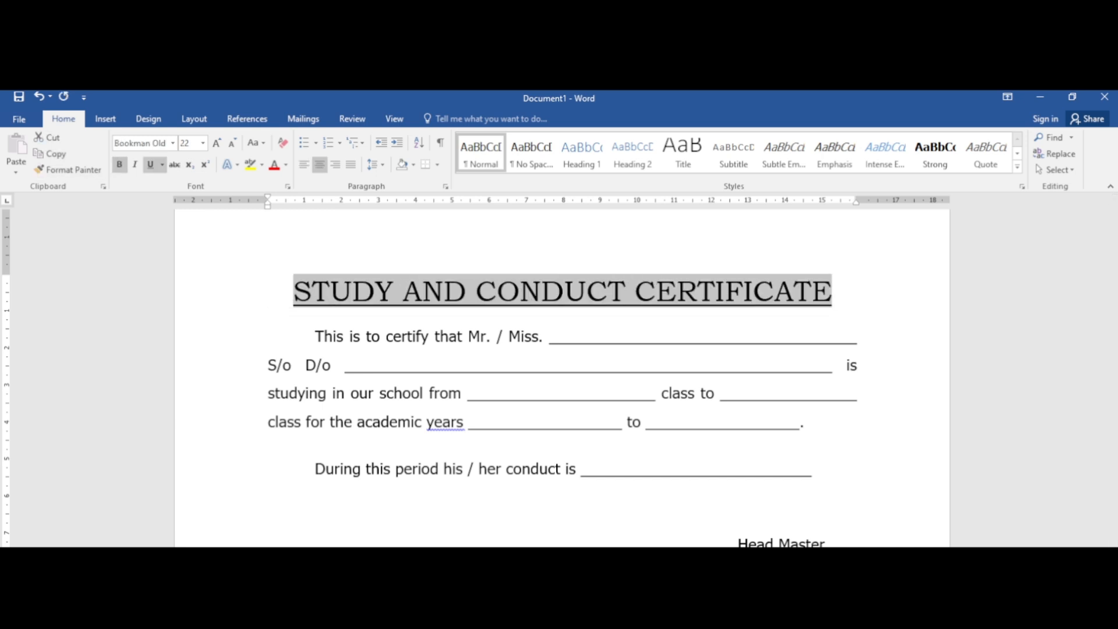
click(119, 164)
click(119, 164)
click(119, 164)
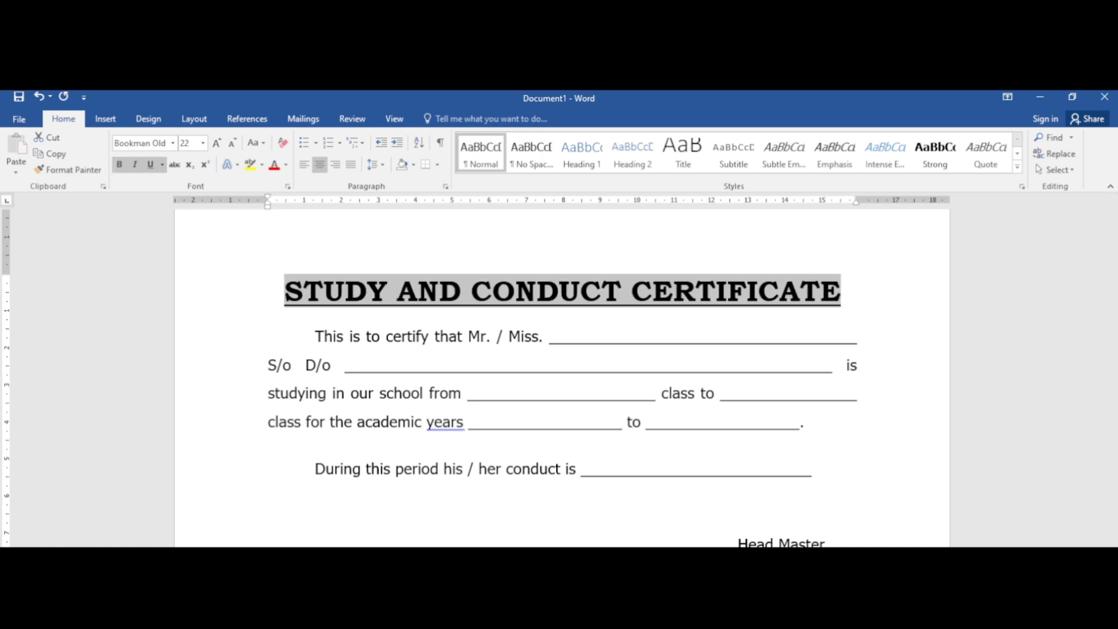
Toggle italic on and off for the certificate heading, ending with italic removed
click(135, 164)
click(135, 164)
click(135, 165)
click(135, 165)
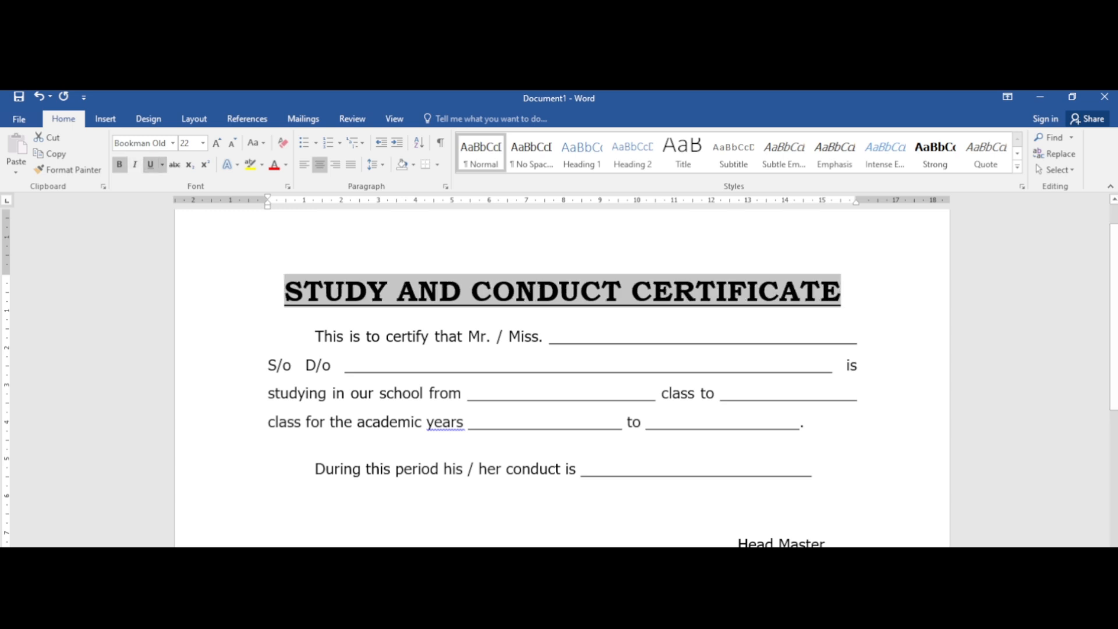
click(268, 336)
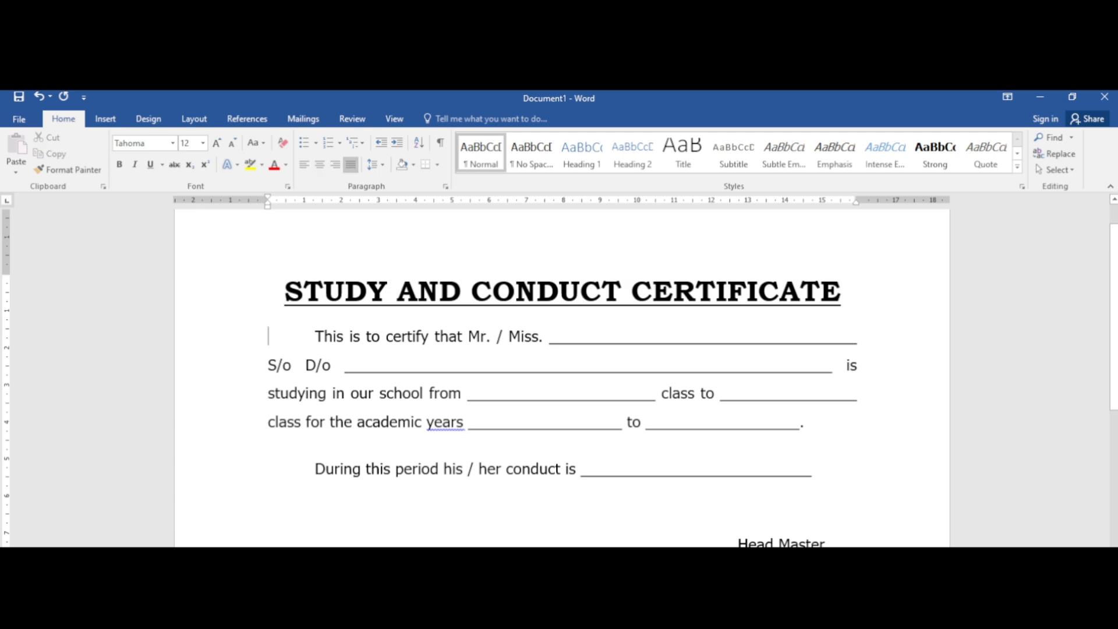
Apply strikethrough to "Mr." in the first body line and to "S/o" in the second
drag(469, 338, 493, 338)
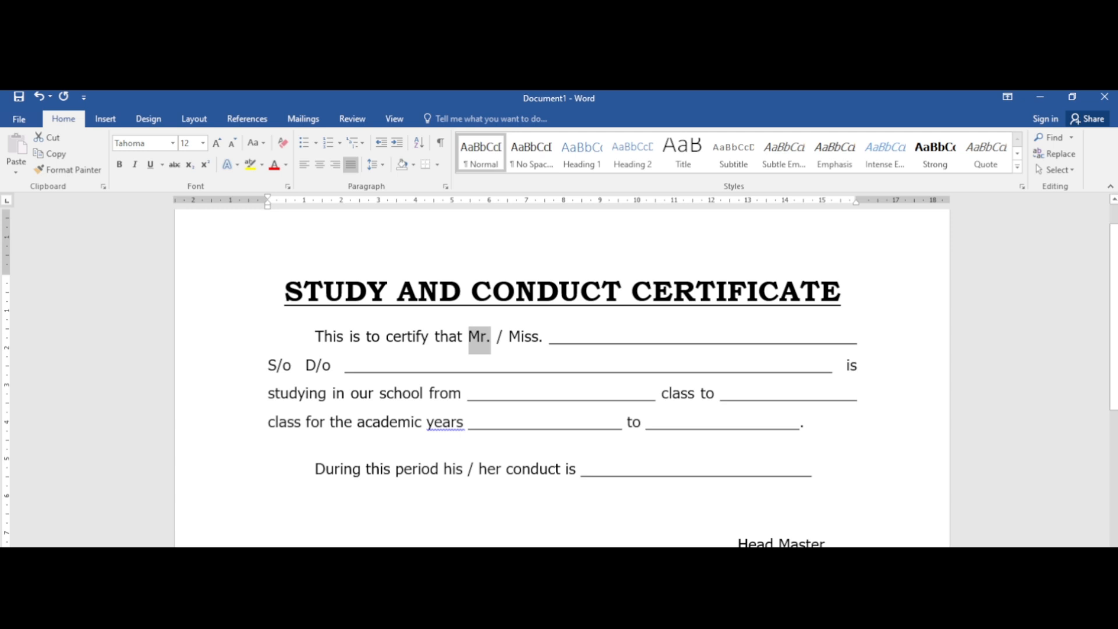
click(174, 164)
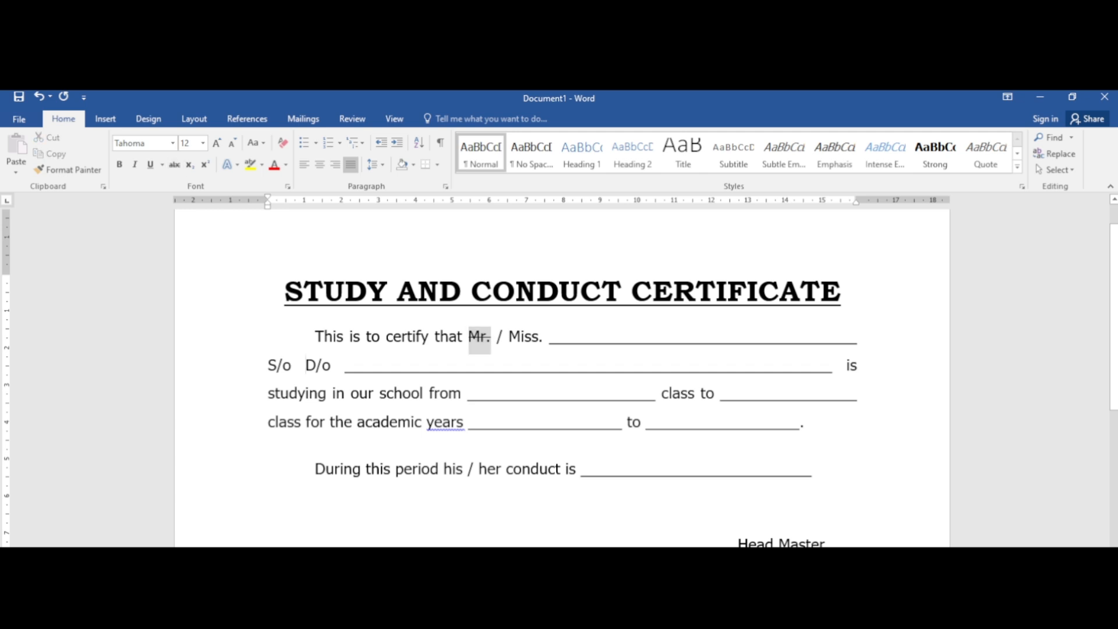
click(306, 365)
mouse_move(305, 365)
mouse_down()
mouse_move(269, 365)
mouse_move(290, 365)
mouse_up()
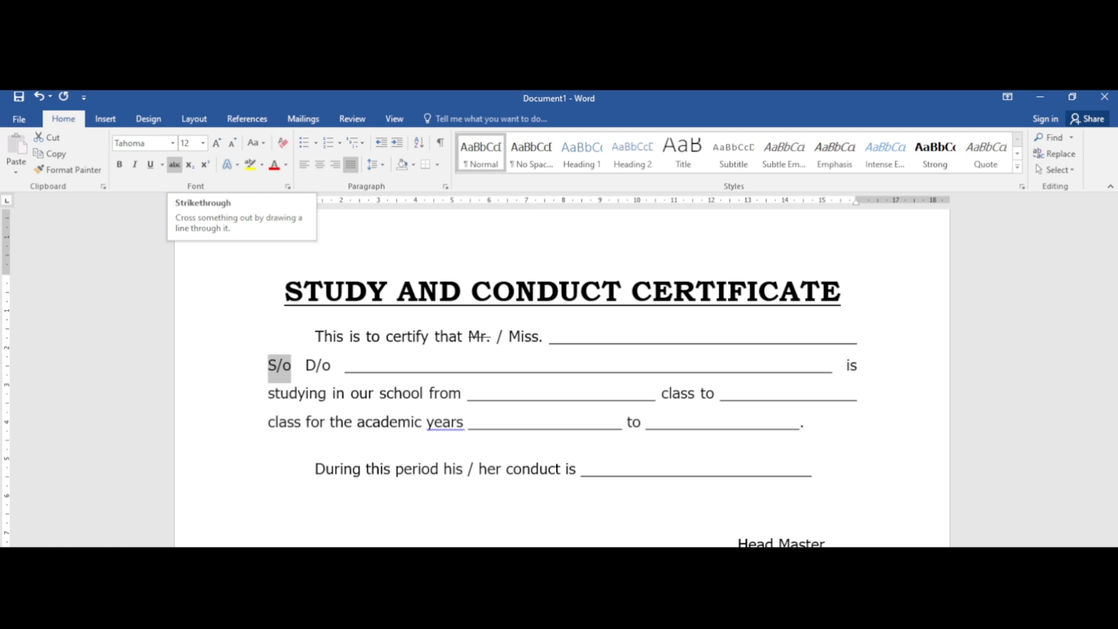
click(174, 164)
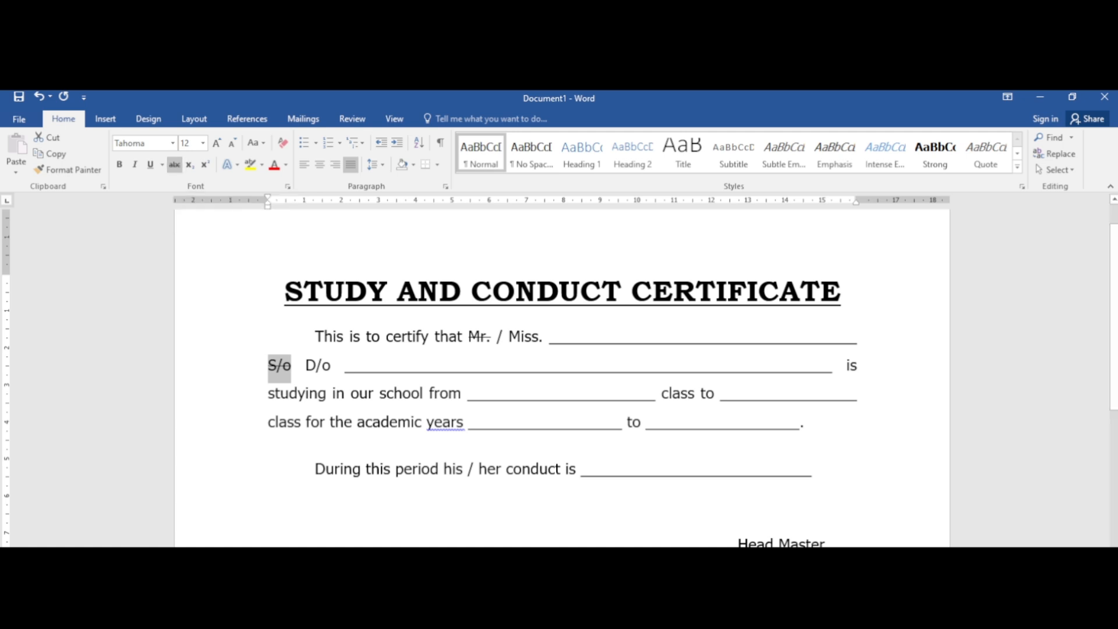
click(476, 392)
scroll(562, 379, down, 3)
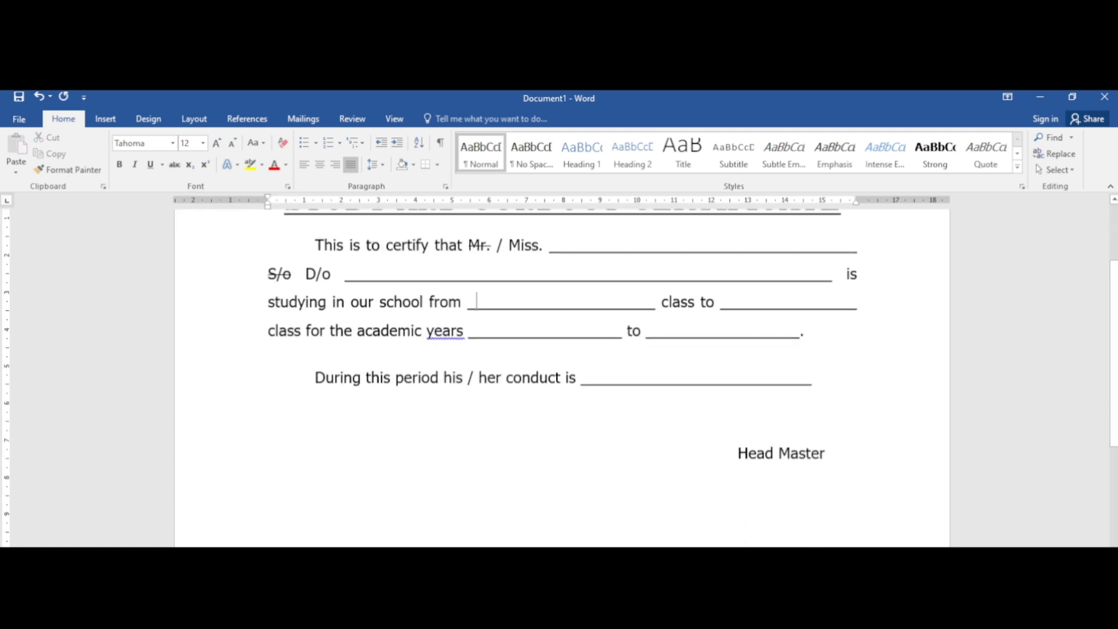
scroll(562, 379, up, 4)
scroll(562, 378, down, 3)
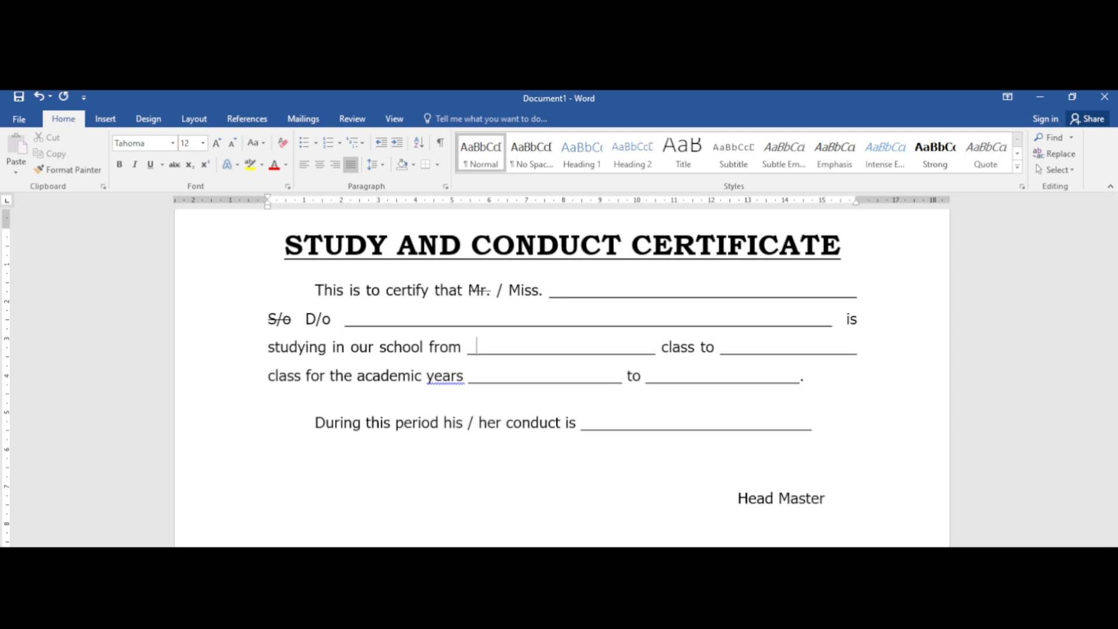
key(ctrl+equal)
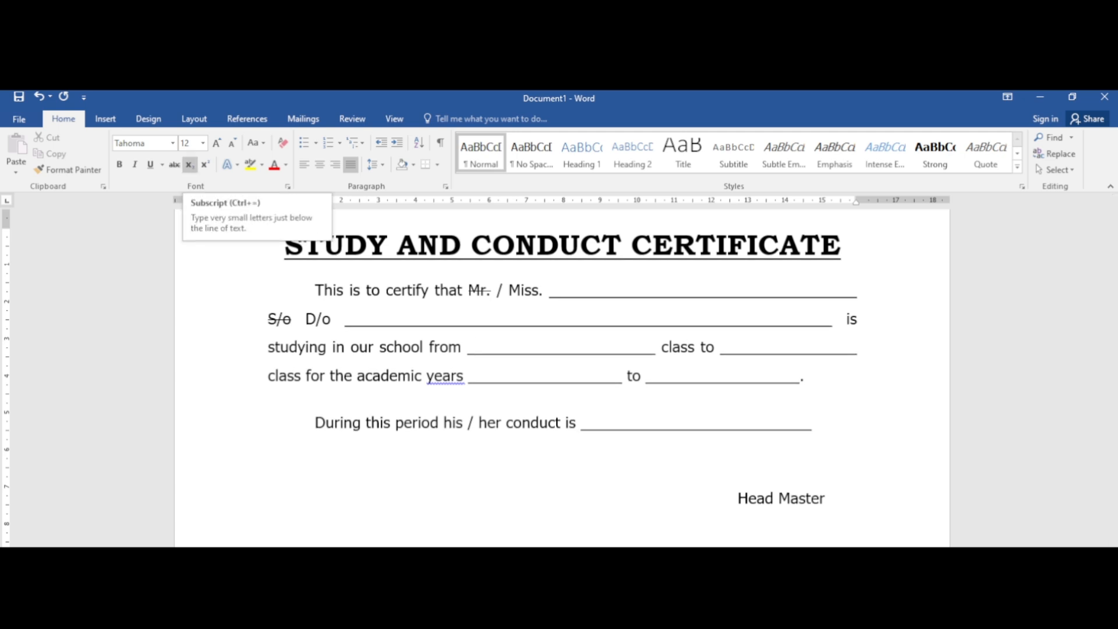
key(ctrl+shift+equal)
key(ctrl+shift+equal)
scroll(562, 349, down, 3)
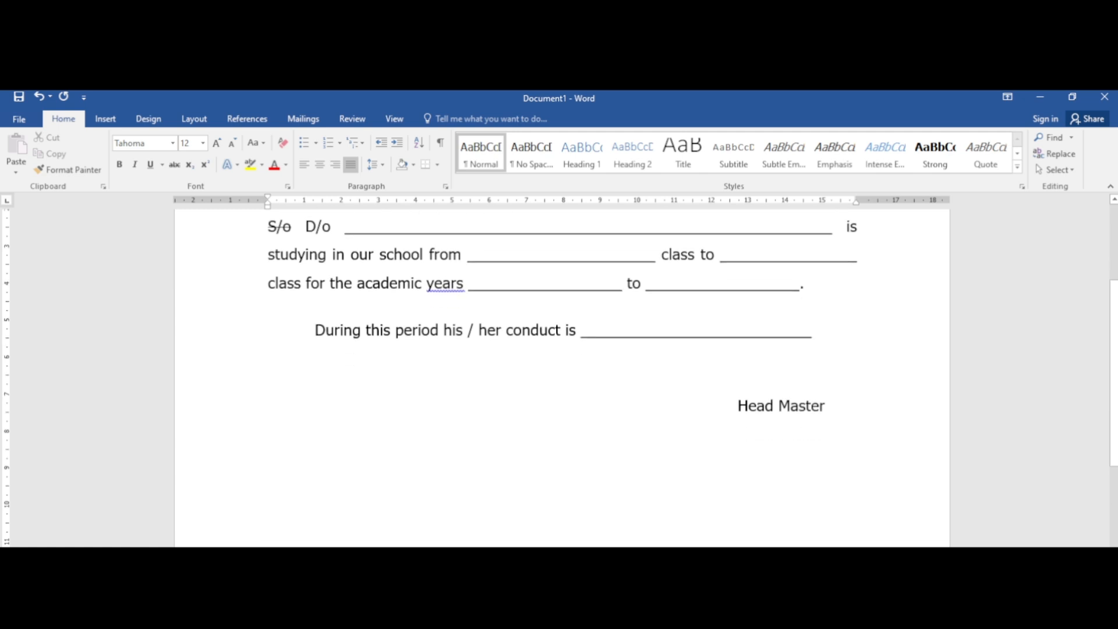
scroll(562, 350, up, 5)
scroll(562, 350, down, 5)
Remove the indent at the start of the "Head Master" line and enter "1st 2nd" there
click(315, 404)
key(Delete)
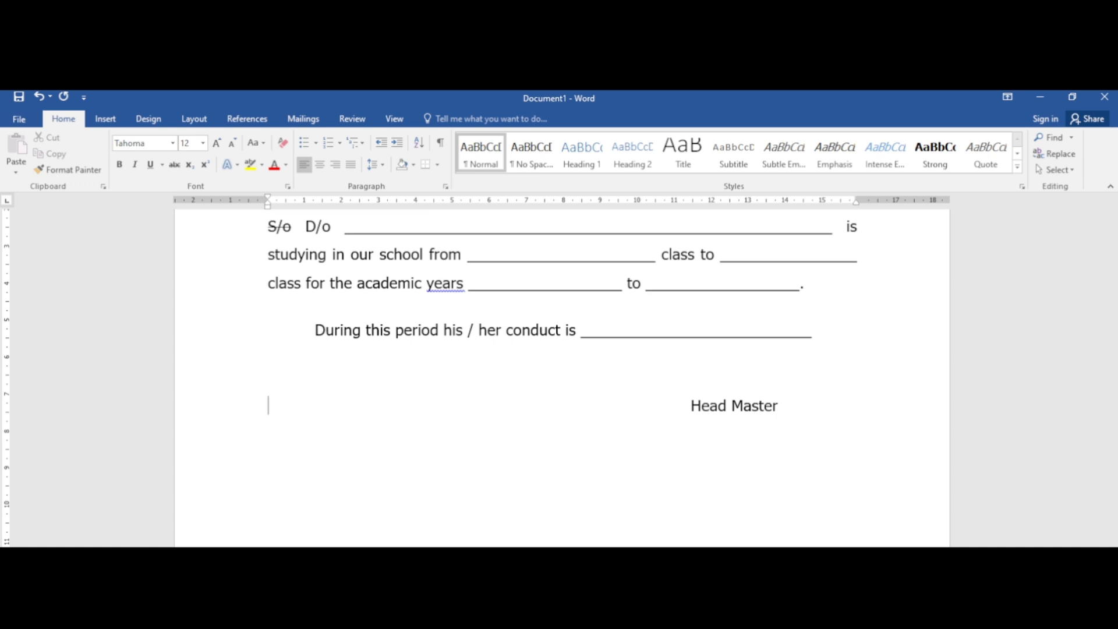
text(1st 2nd)
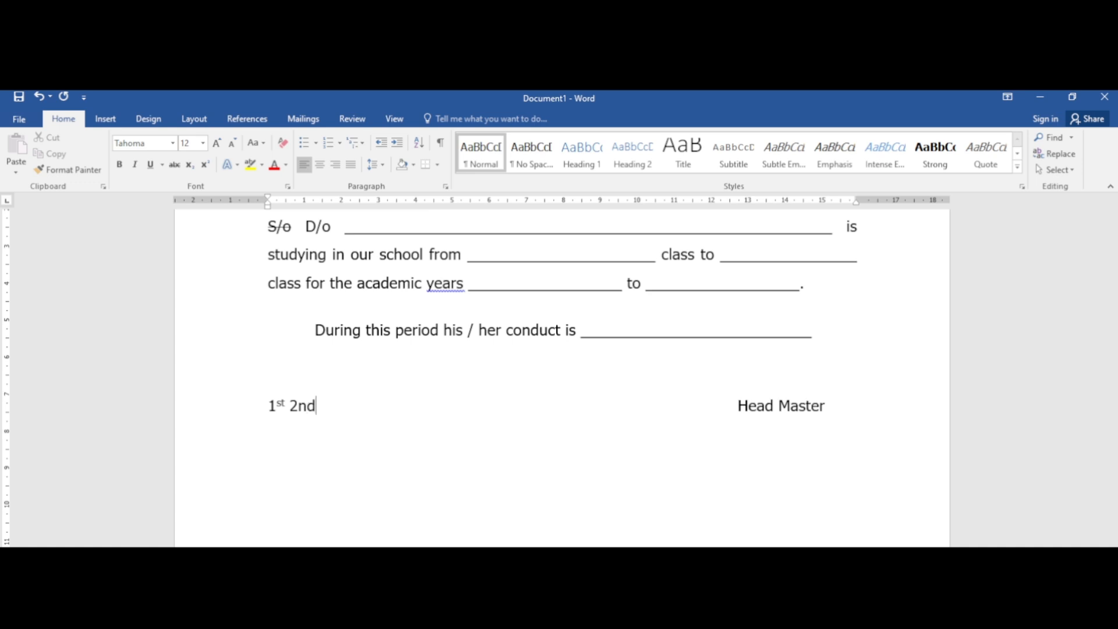
Add "3rd" after "1st 2nd" and enter the equation "(a+b)2=a2+2ab+b2" on the line below
text( 3rd)
key(End)
text((a+b)2=a2)
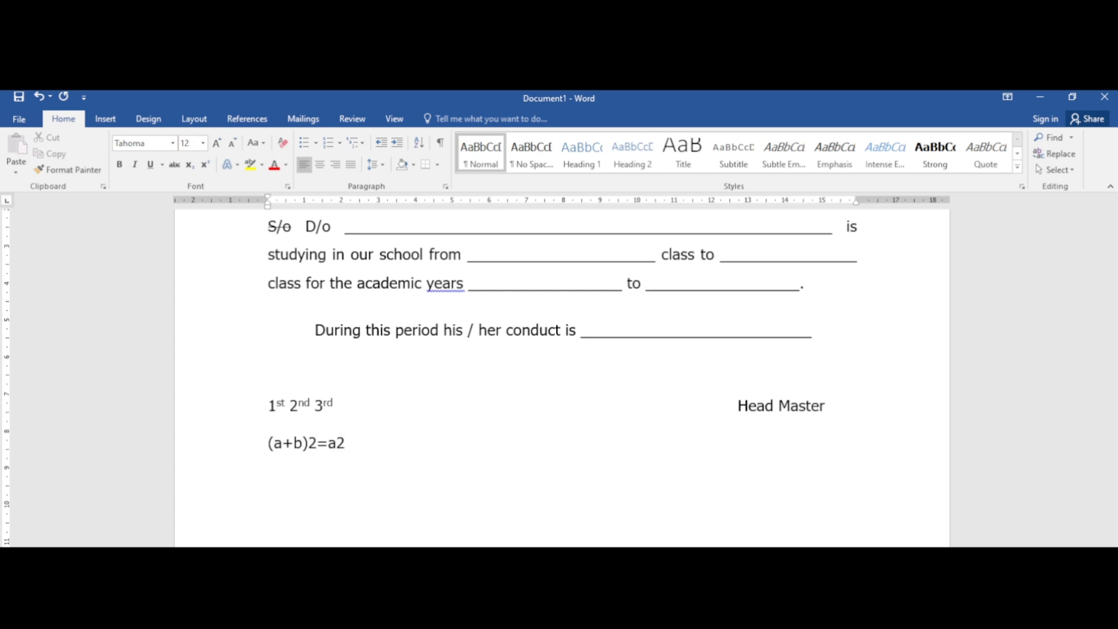
text(+2ab+b2)
Apply superscript to the three exponent 2s after "(a+b)", "a" and "b" in the equation
drag(308, 443, 318, 442)
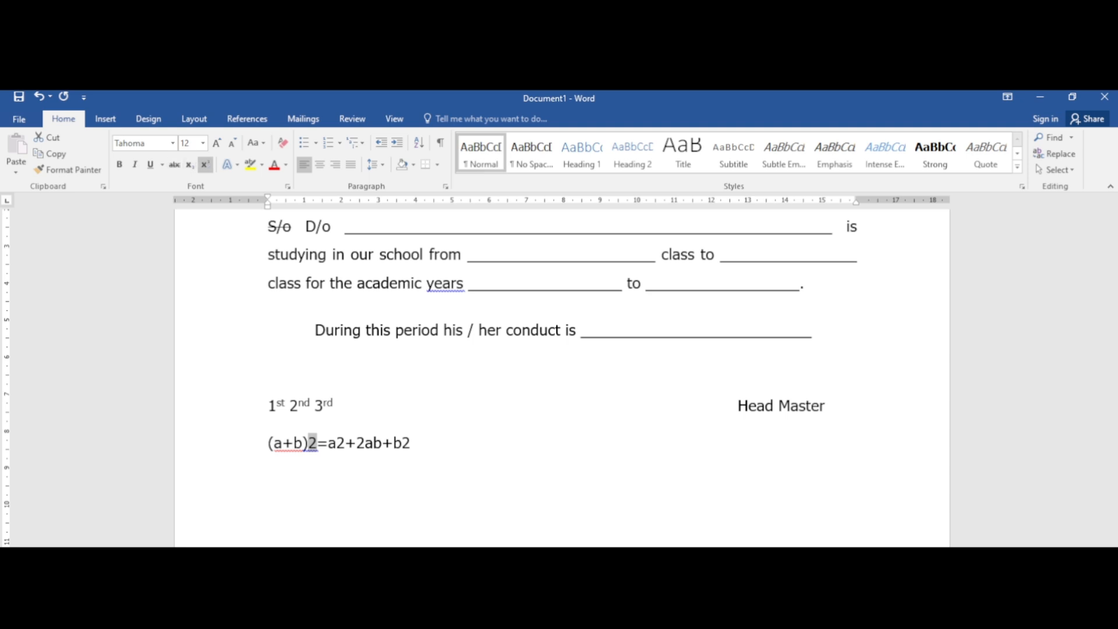
click(205, 164)
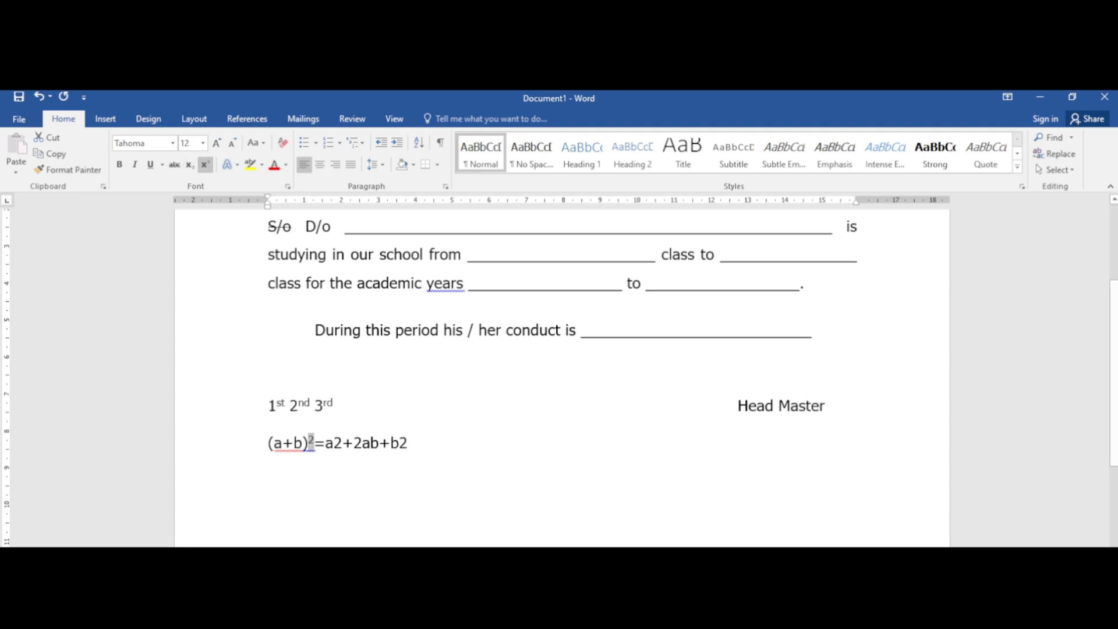
drag(334, 443, 343, 443)
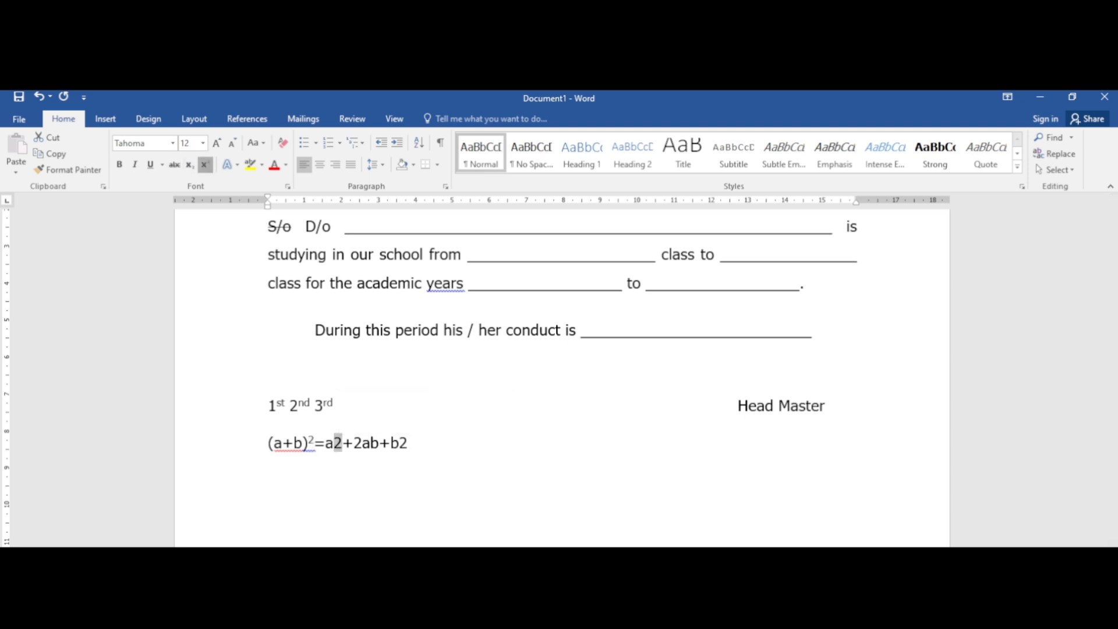
click(205, 164)
drag(396, 443, 405, 443)
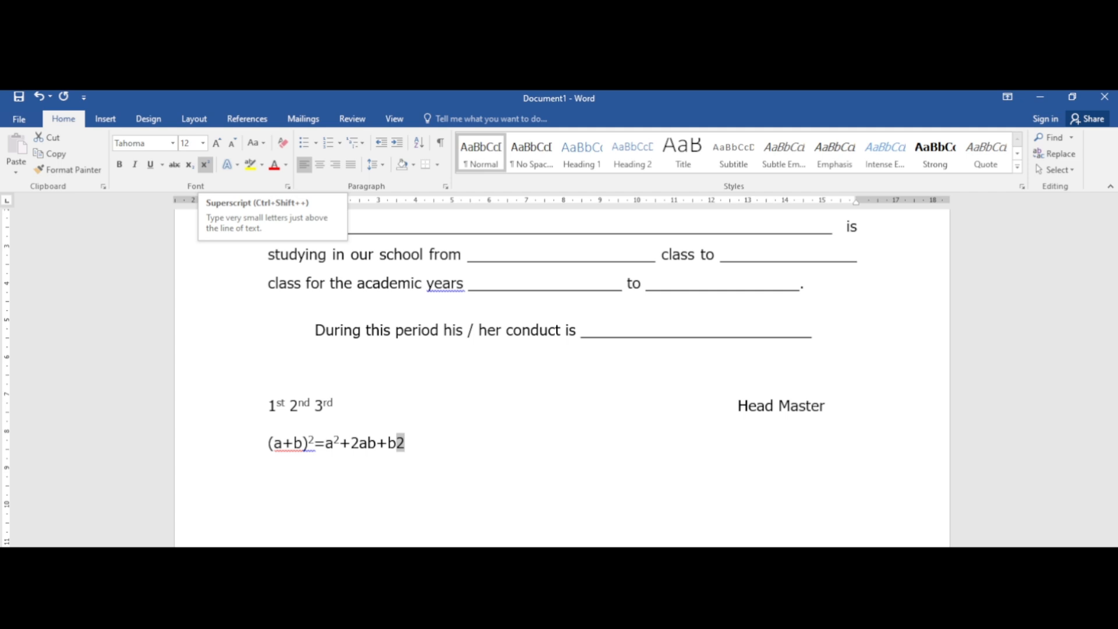
click(205, 165)
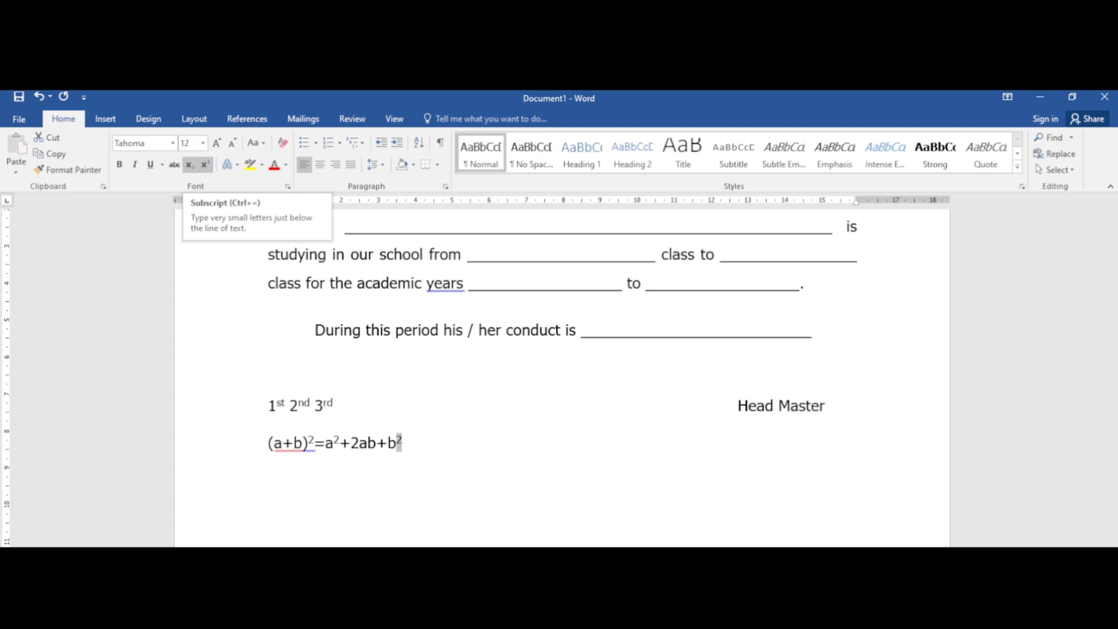
Enter "O2" on a new line below the equation and remove its superscript formatting
click(403, 442)
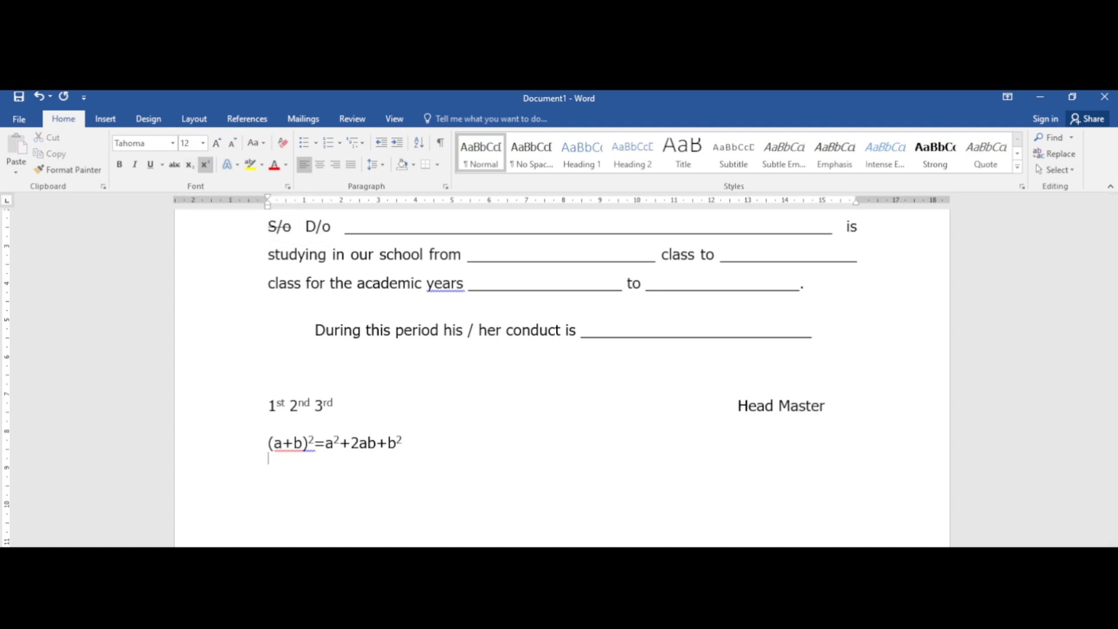
key(Return)
text(O2)
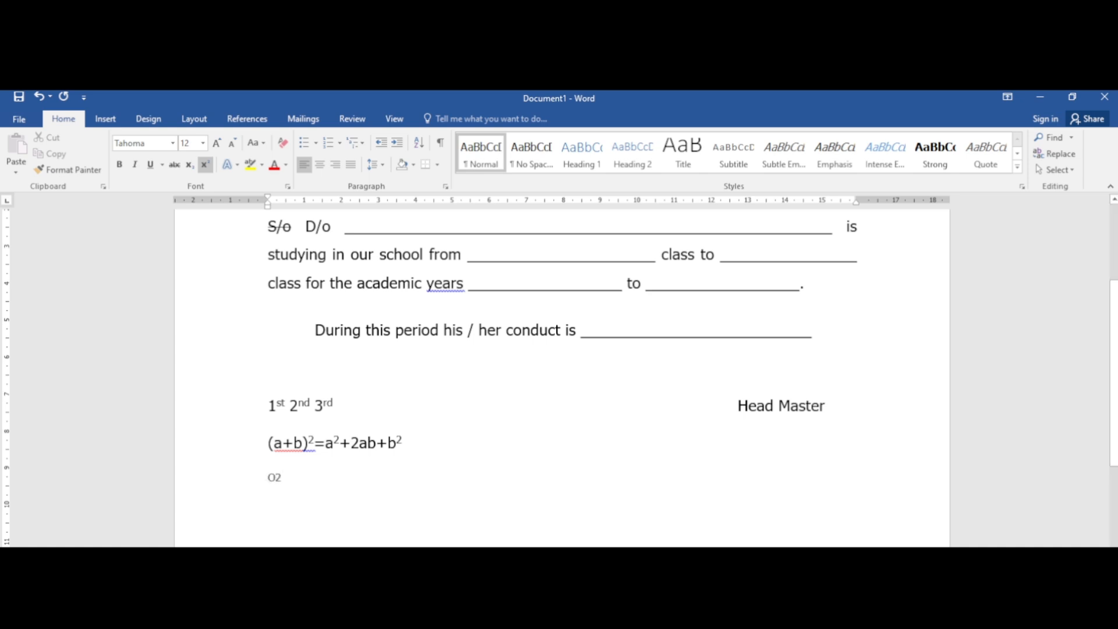
click(251, 480)
key(ctrl+shift+plus)
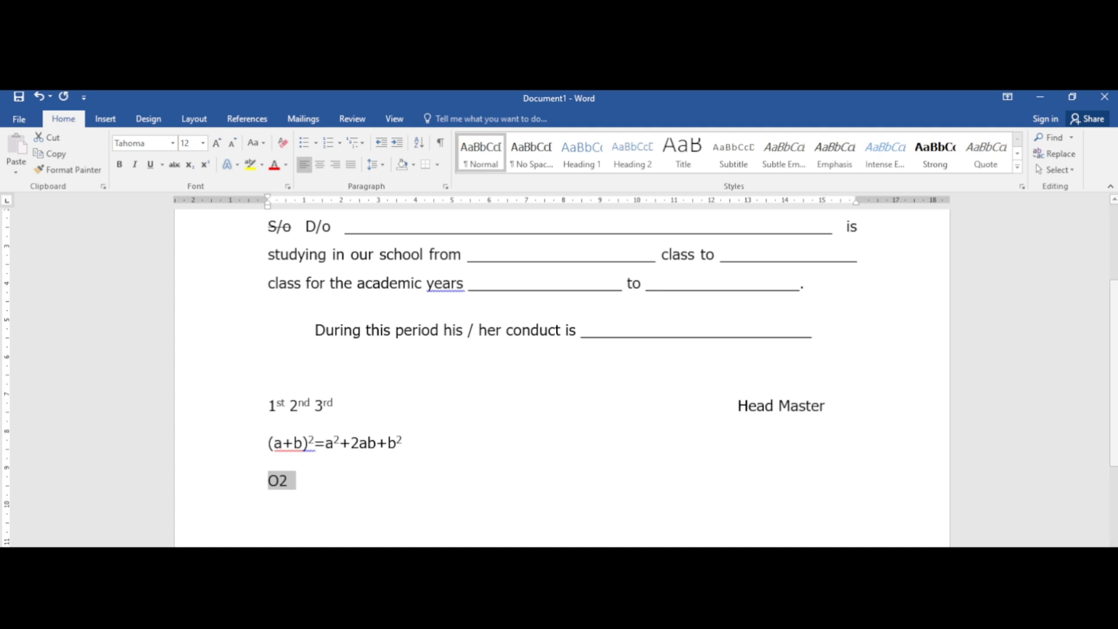
Apply subscript to the "2" in "O2"
click(289, 480)
key(shift+Left)
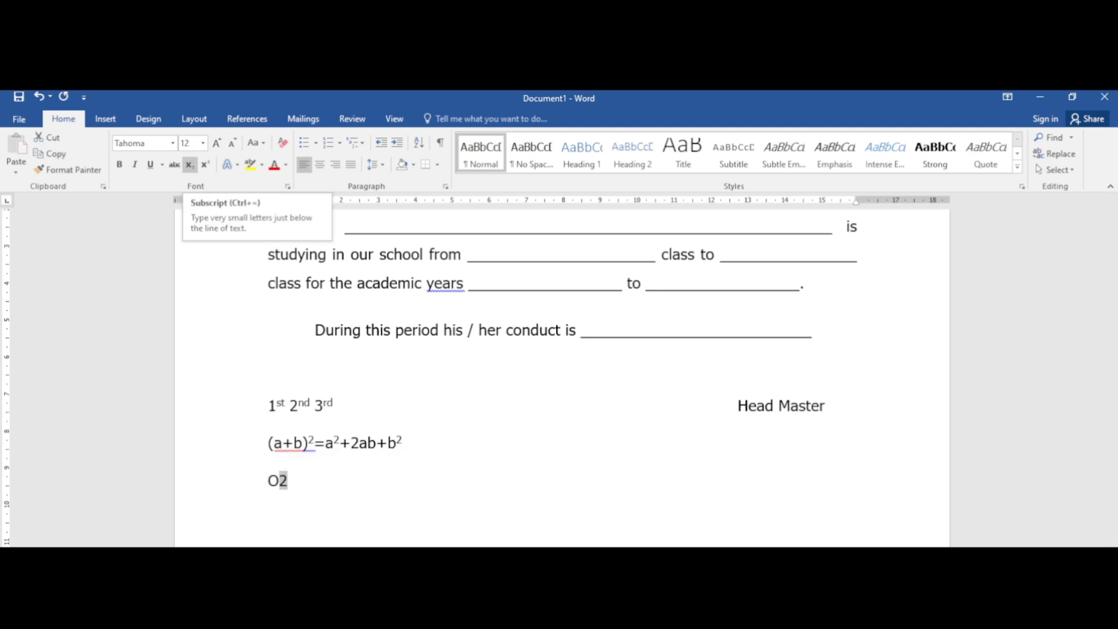
click(190, 164)
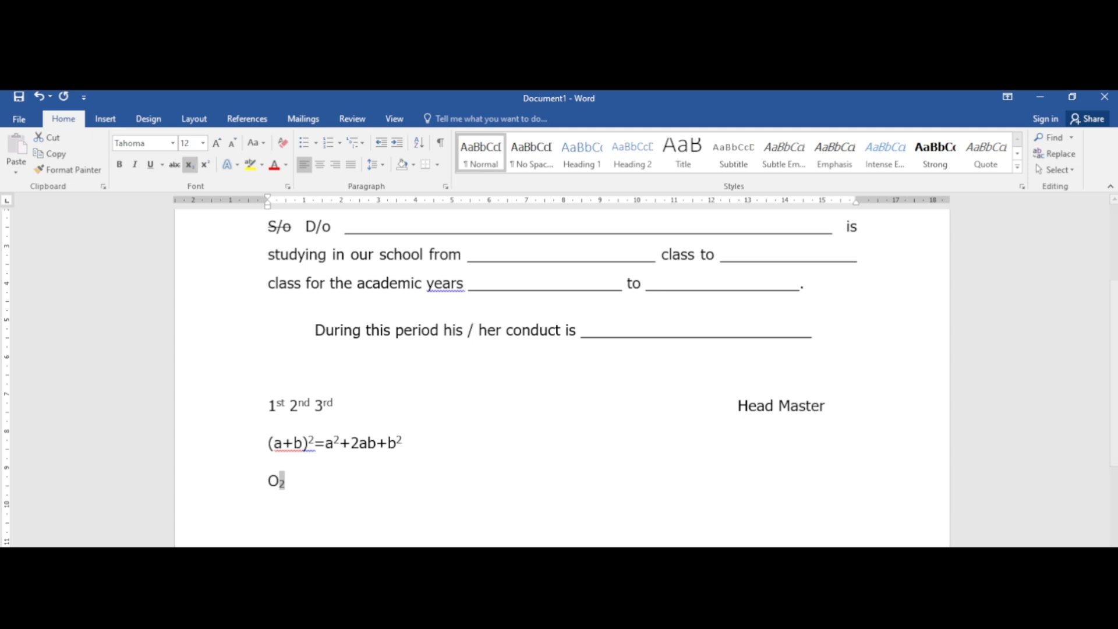
click(285, 481)
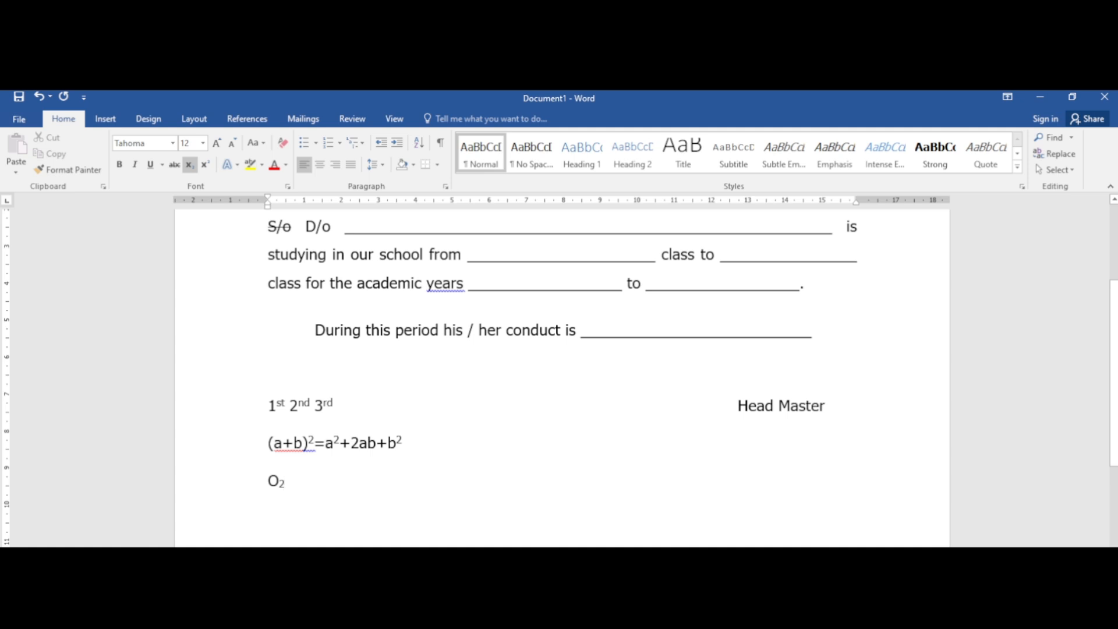
Delete the equation and the "O2" line below the "Head Master" line
key(shift+Home)
key(shift+Up)
key(shift+Up)
key(shift+Up)
key(shift+Up)
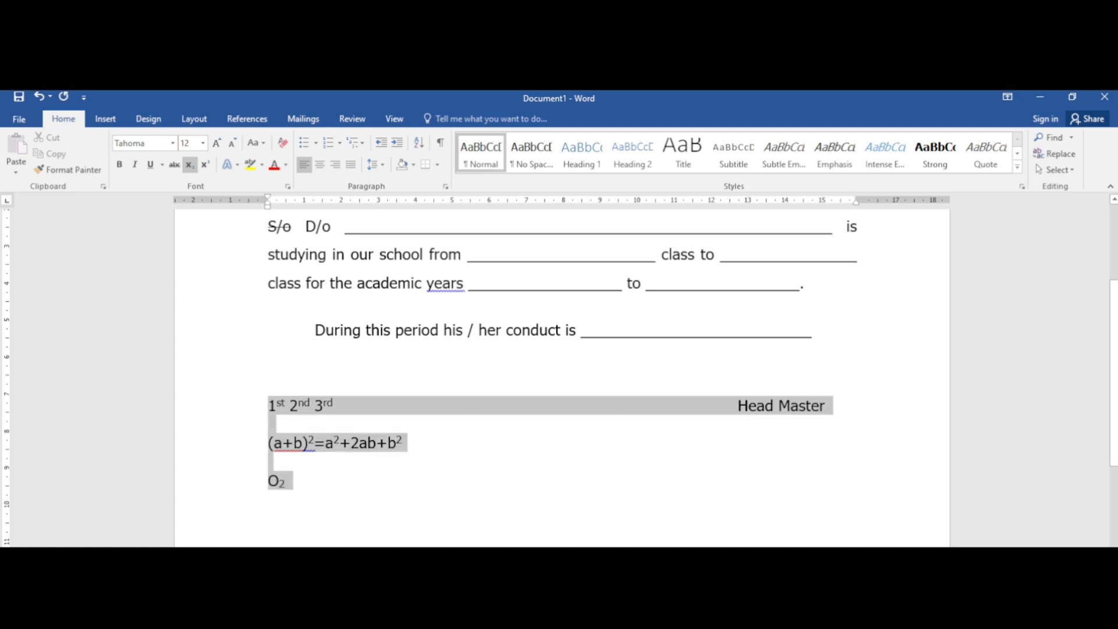
key(shift+Down)
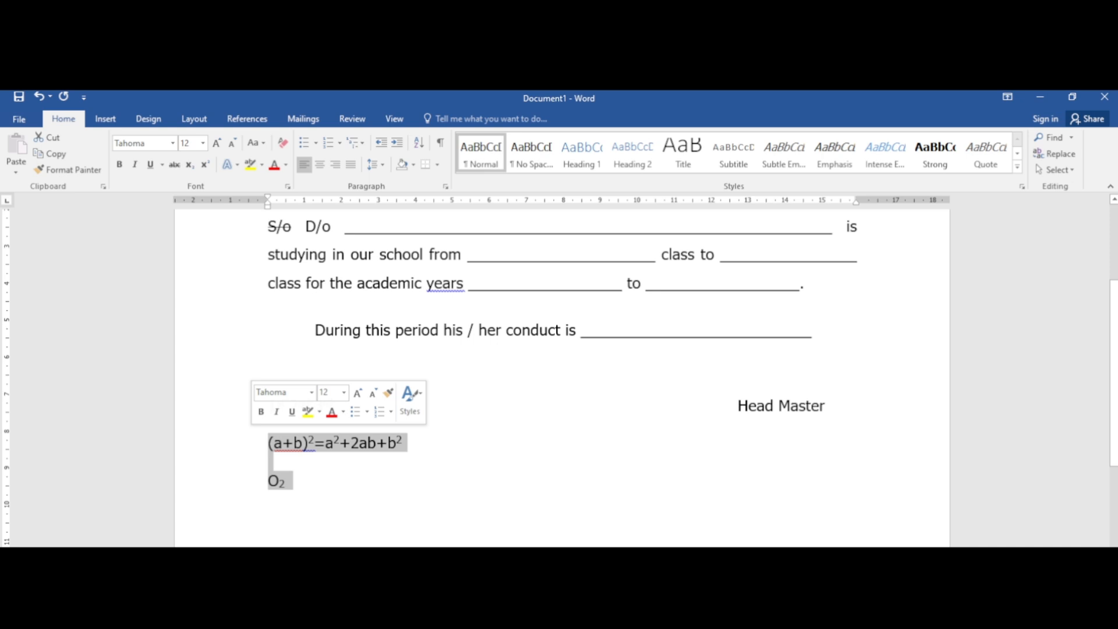
key(Delete)
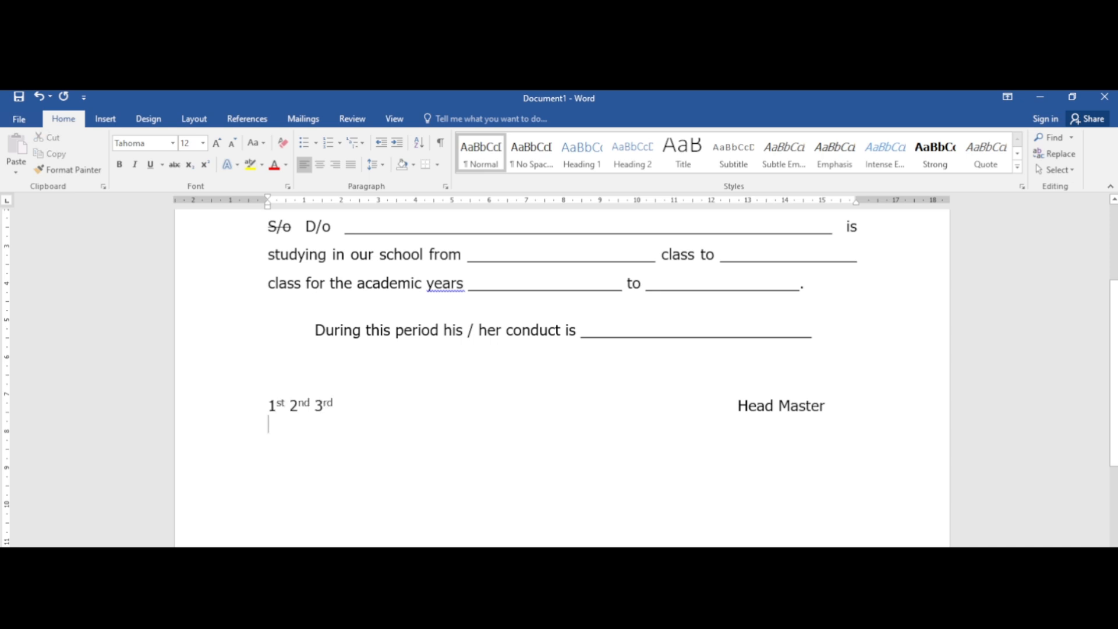
Delete "1st 2nd 3rd" from the "Head Master" line and indent "Head Master" by one more tab
key(shift+Up)
key(Delete)
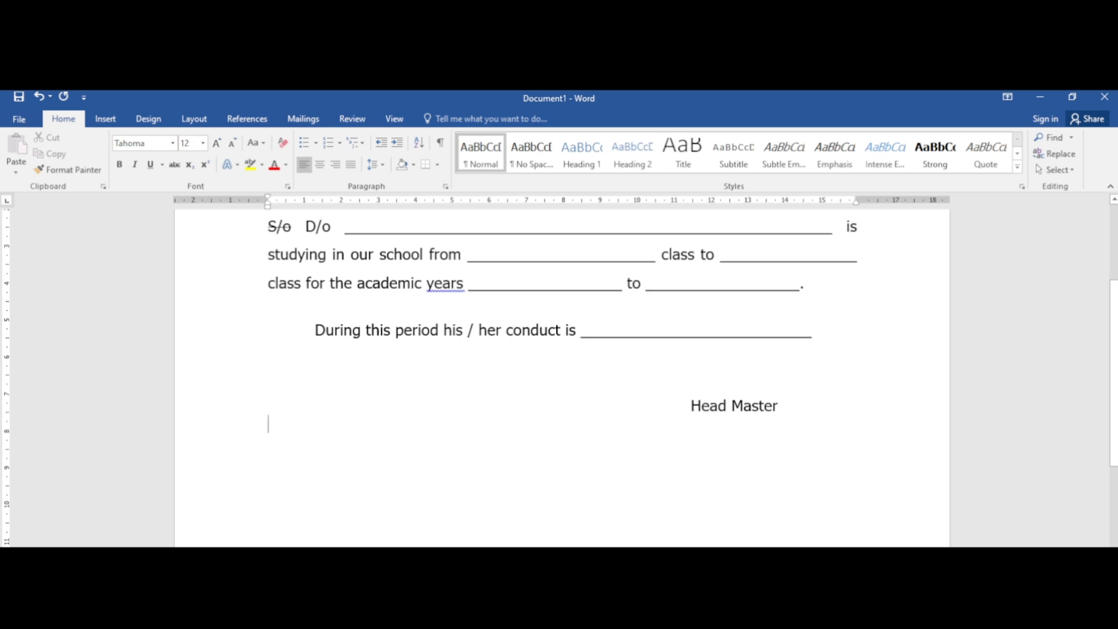
click(644, 406)
key(Tab)
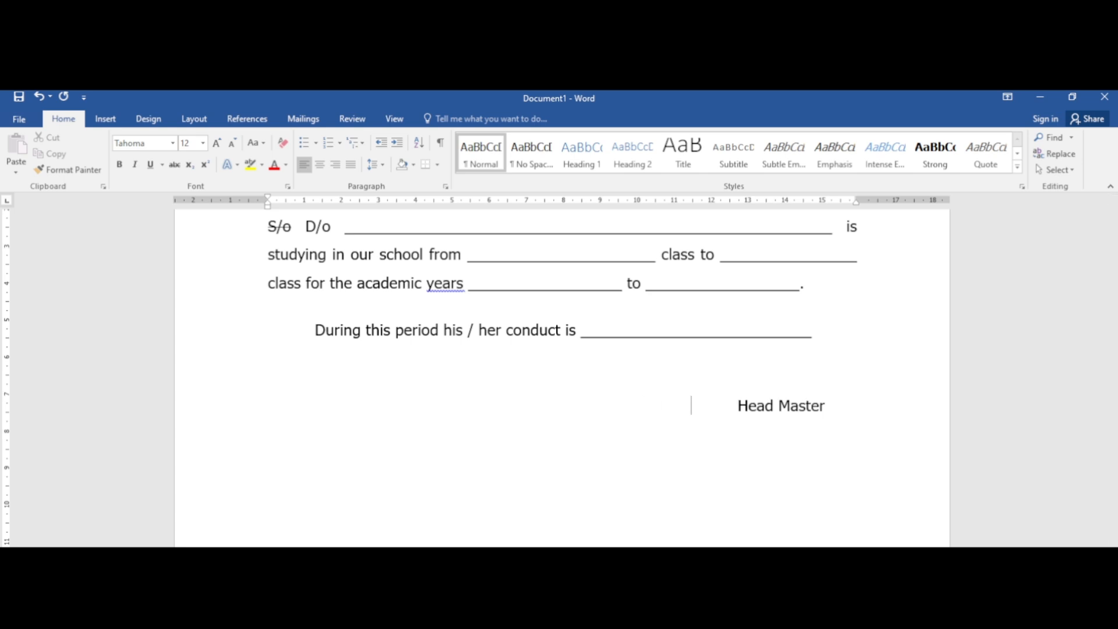
scroll(562, 378, up, 3)
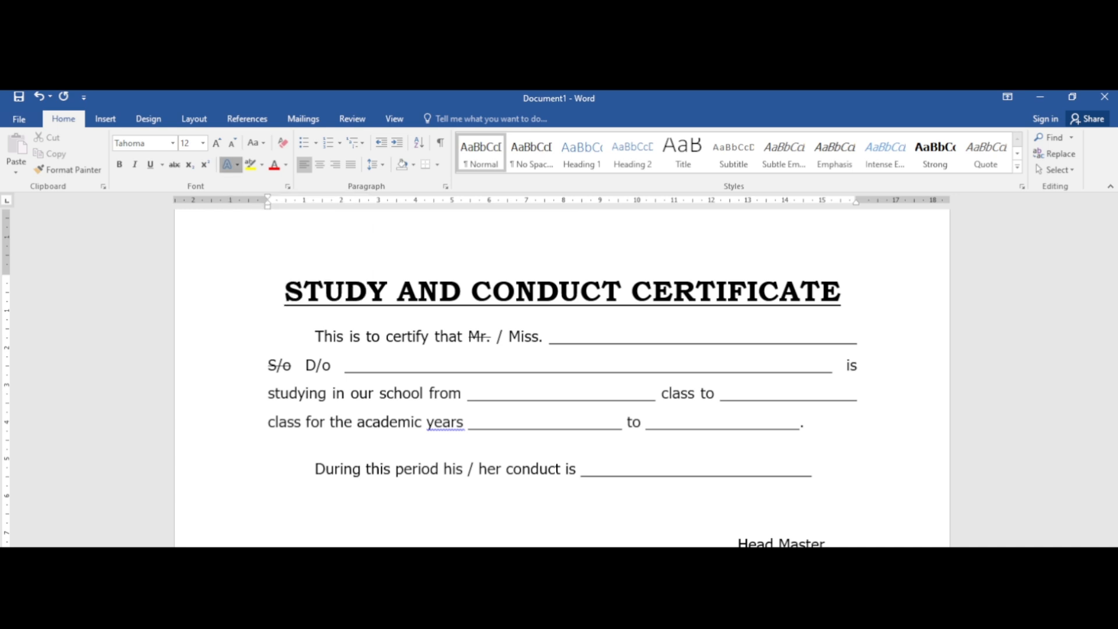
click(230, 164)
click(229, 164)
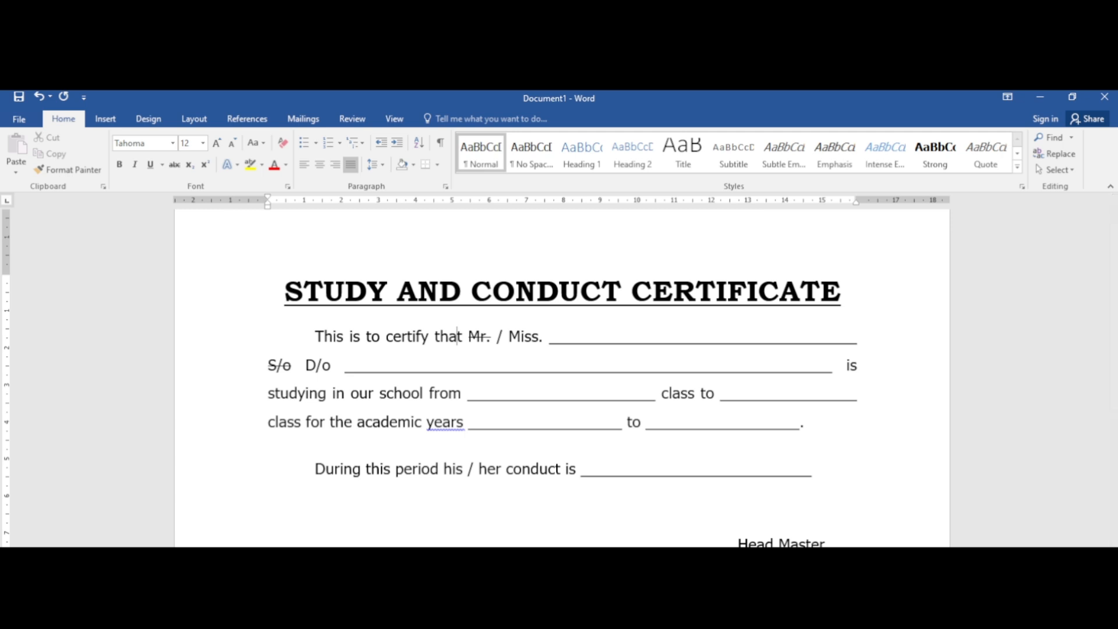
click(230, 164)
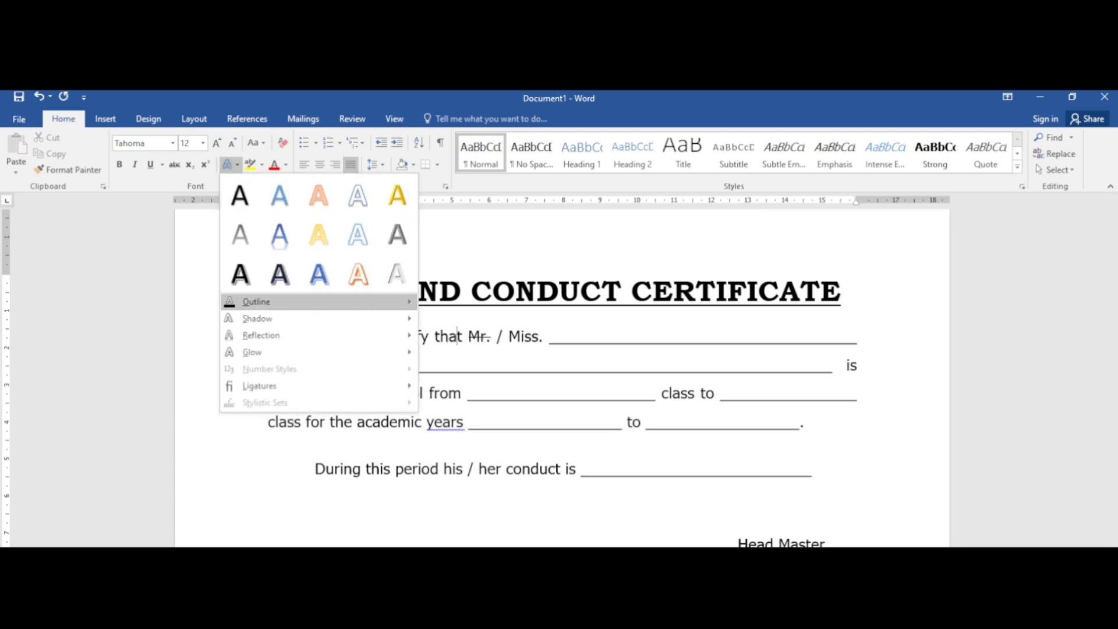
mouse_move(256, 301)
key(Escape)
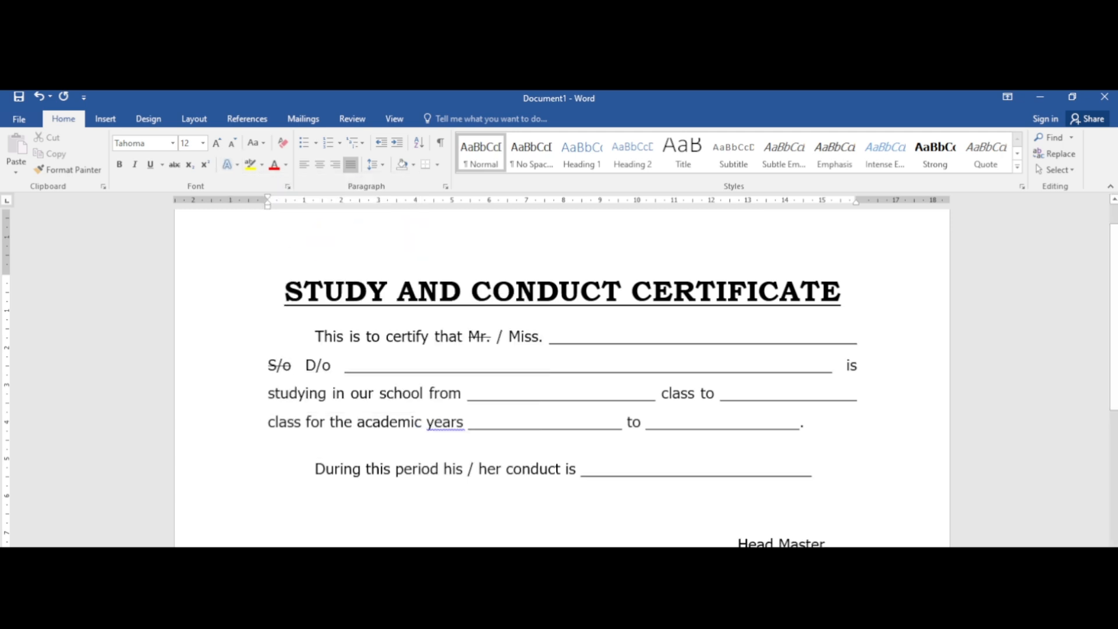
Apply a dark red text outline to the word "STUDY" in the certificate heading
drag(284, 291, 387, 291)
click(228, 164)
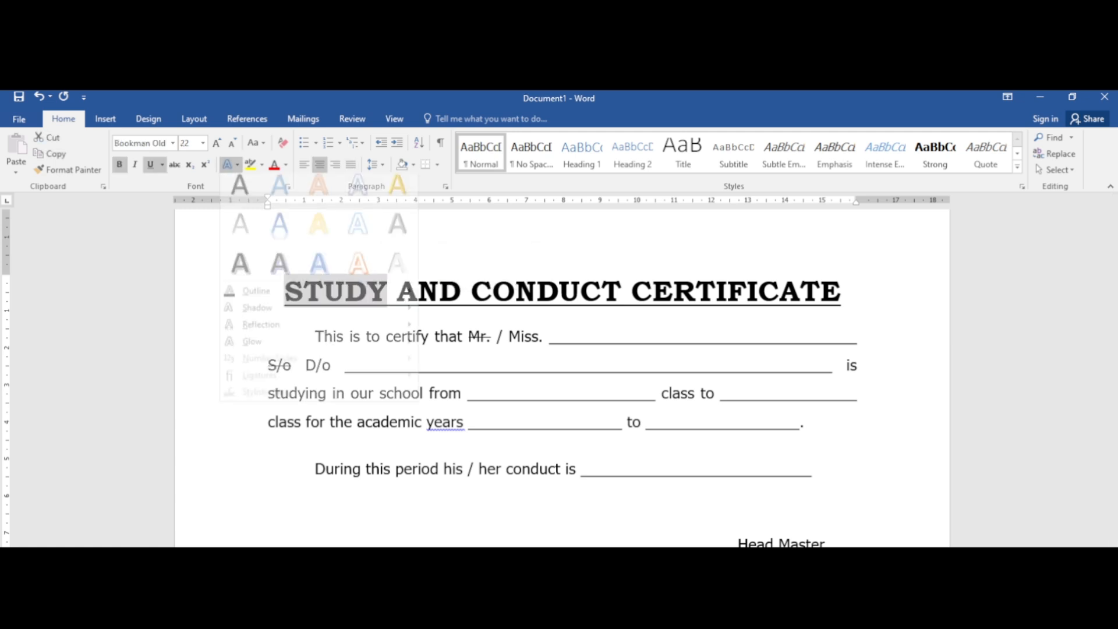
mouse_move(256, 301)
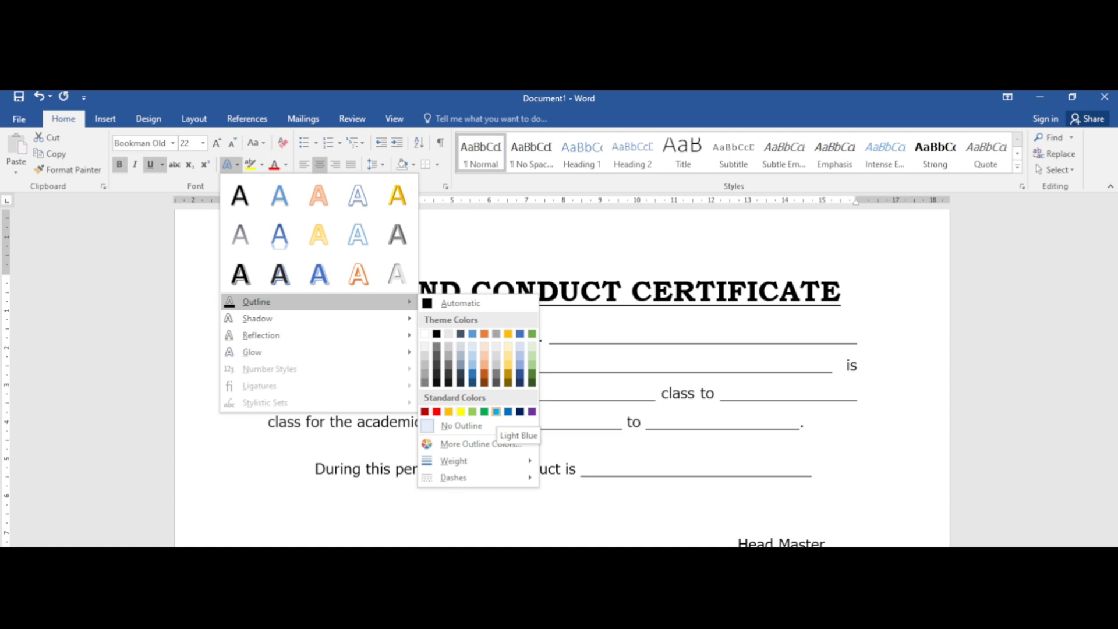
click(424, 412)
click(469, 337)
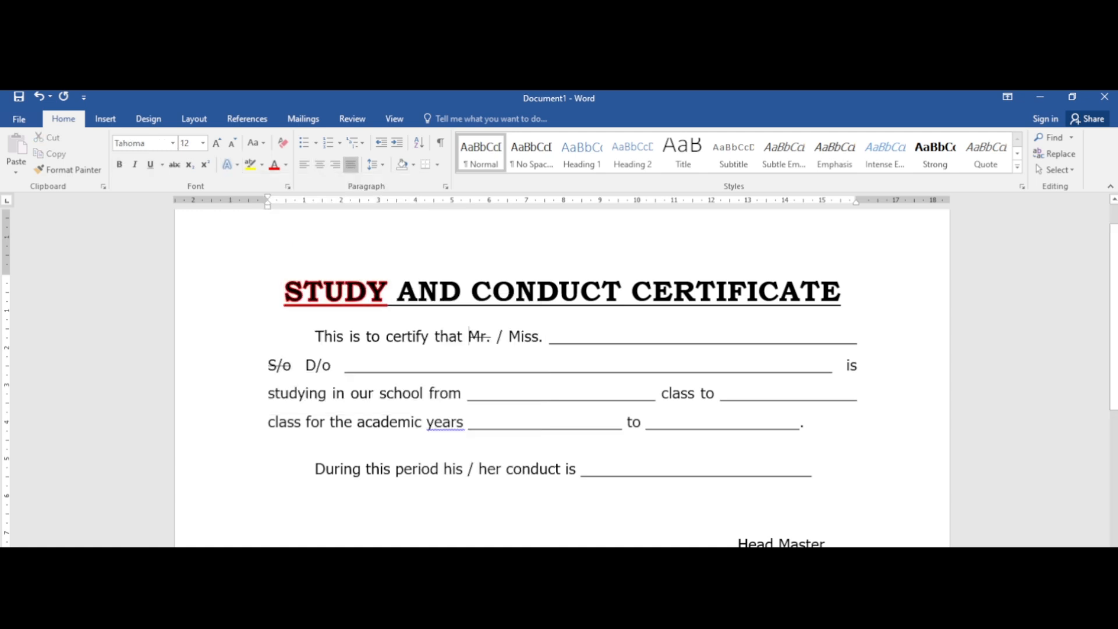
drag(398, 291, 440, 291)
click(229, 165)
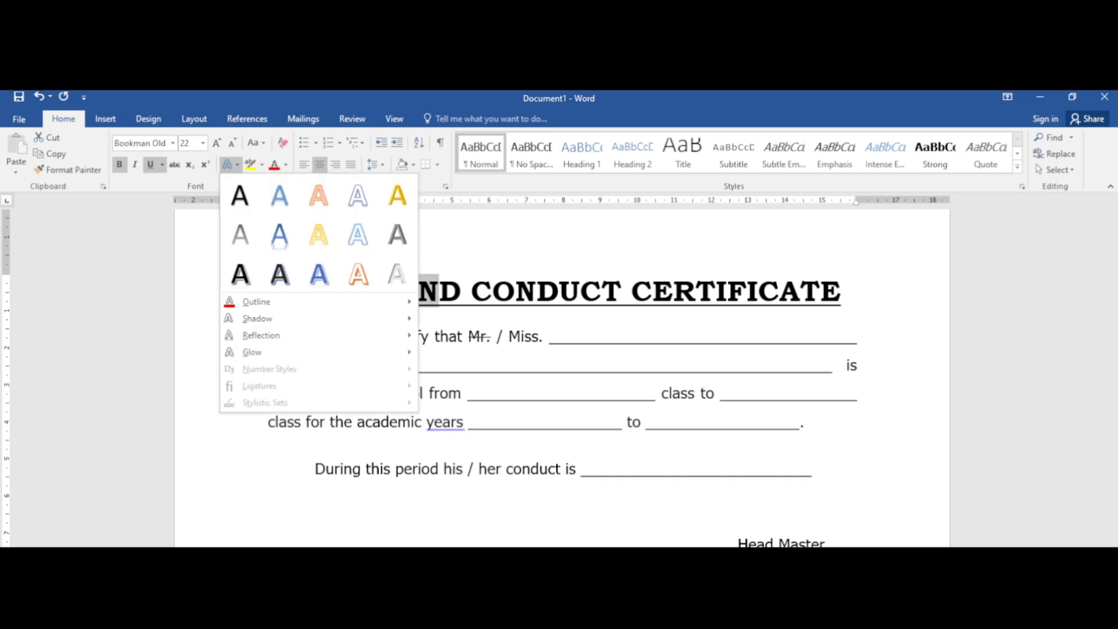
mouse_move(256, 318)
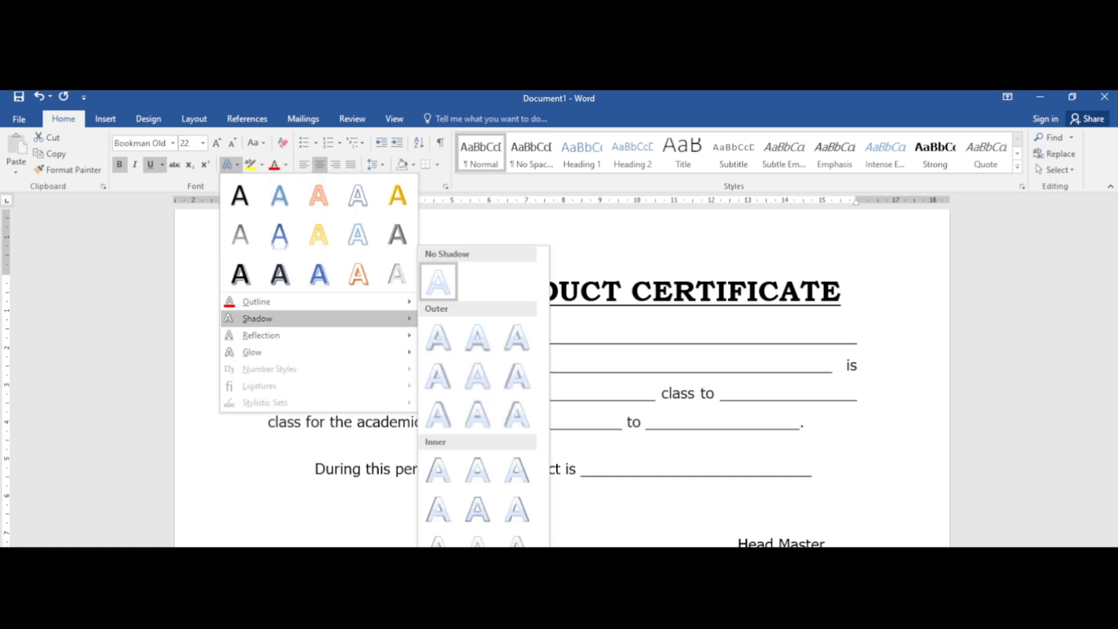
key(Escape)
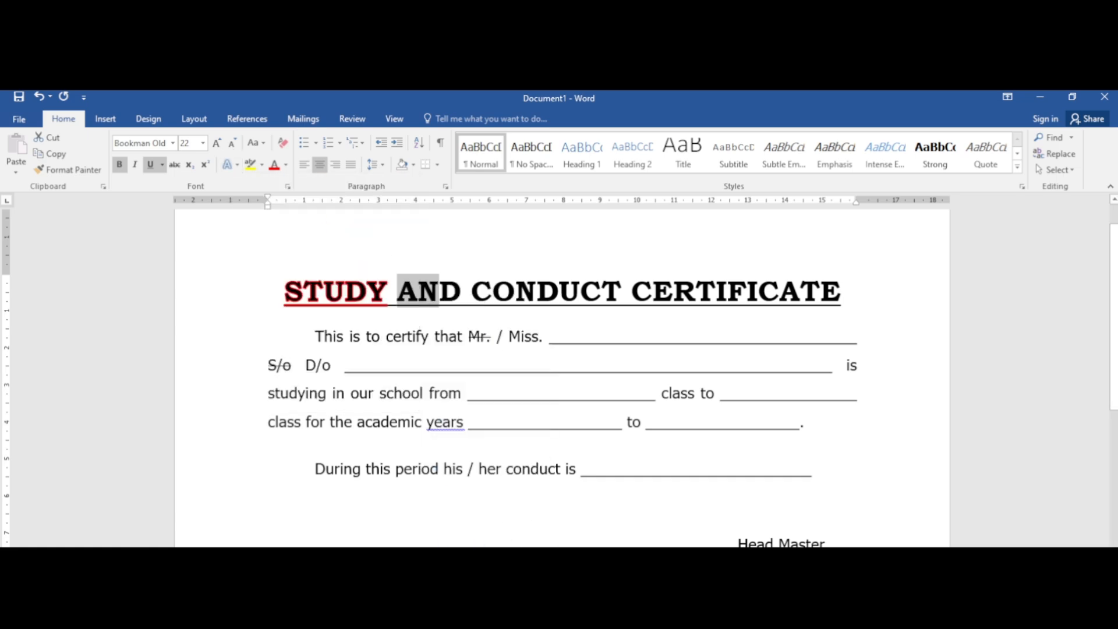
Enter the word "Computer" on the empty line below "Head Master"
scroll(562, 378, down, 3)
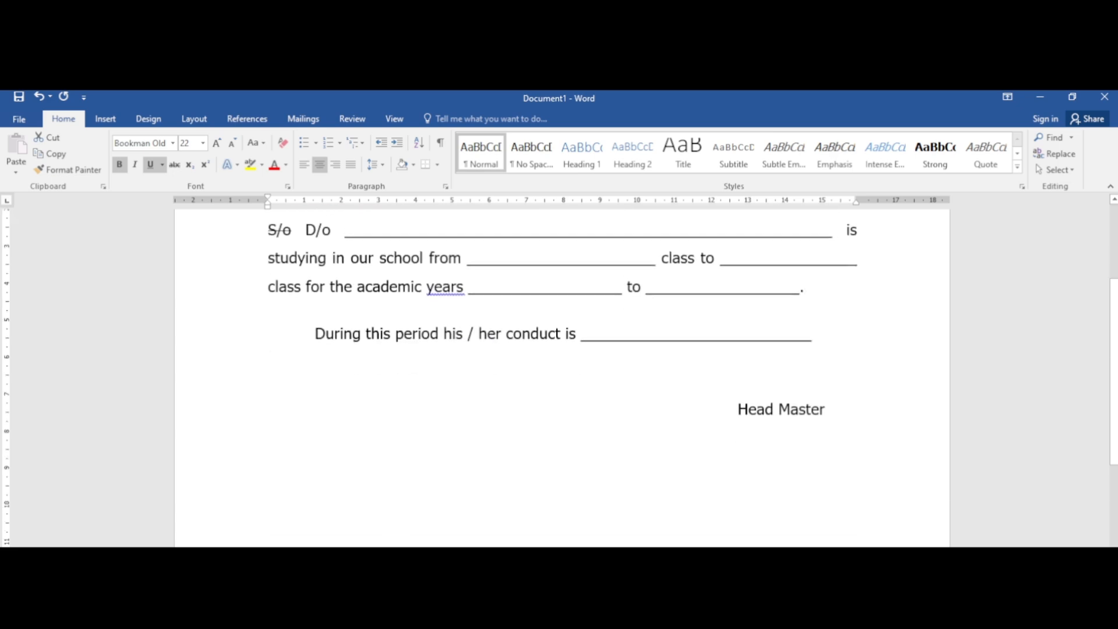
click(269, 424)
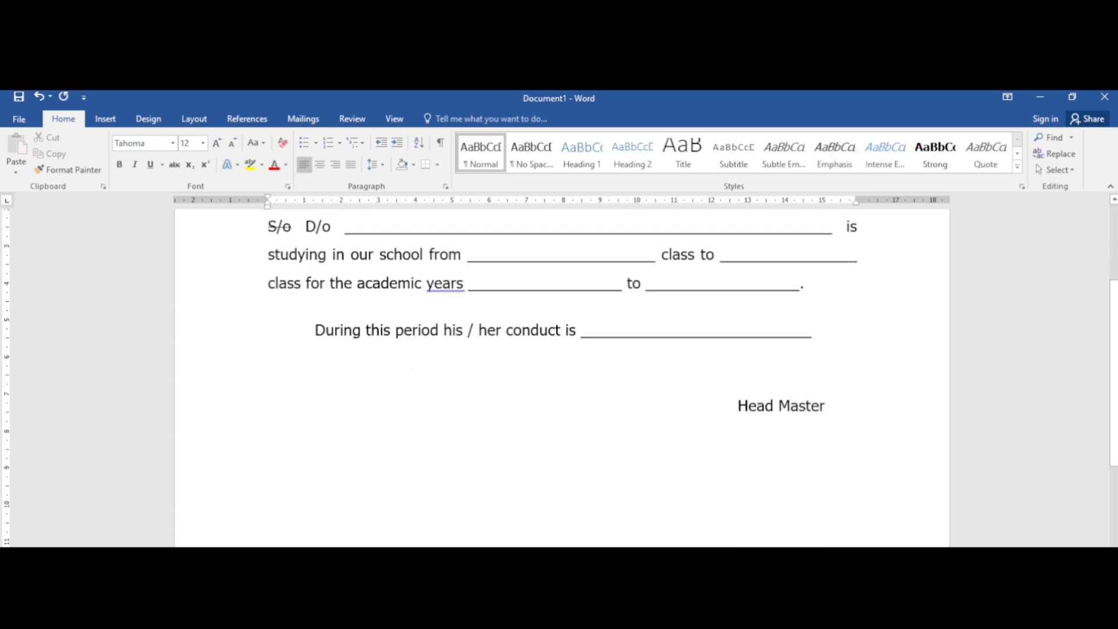
text(co)
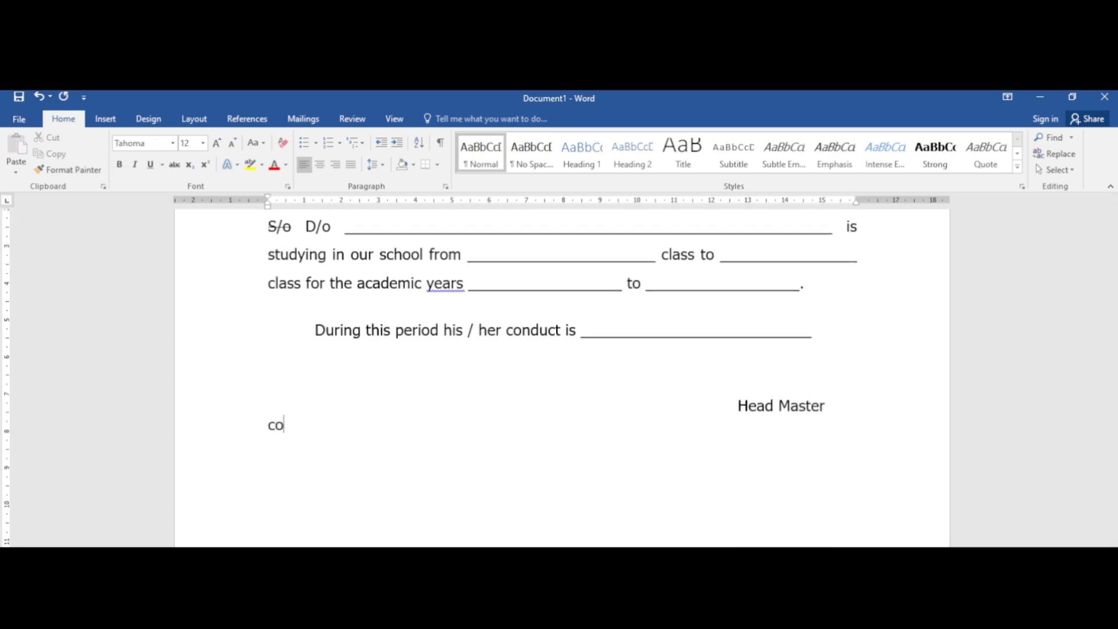
text(mputer)
key(BackSpace)
Set the font size of the word "Computer" to 30
key(shift+Home)
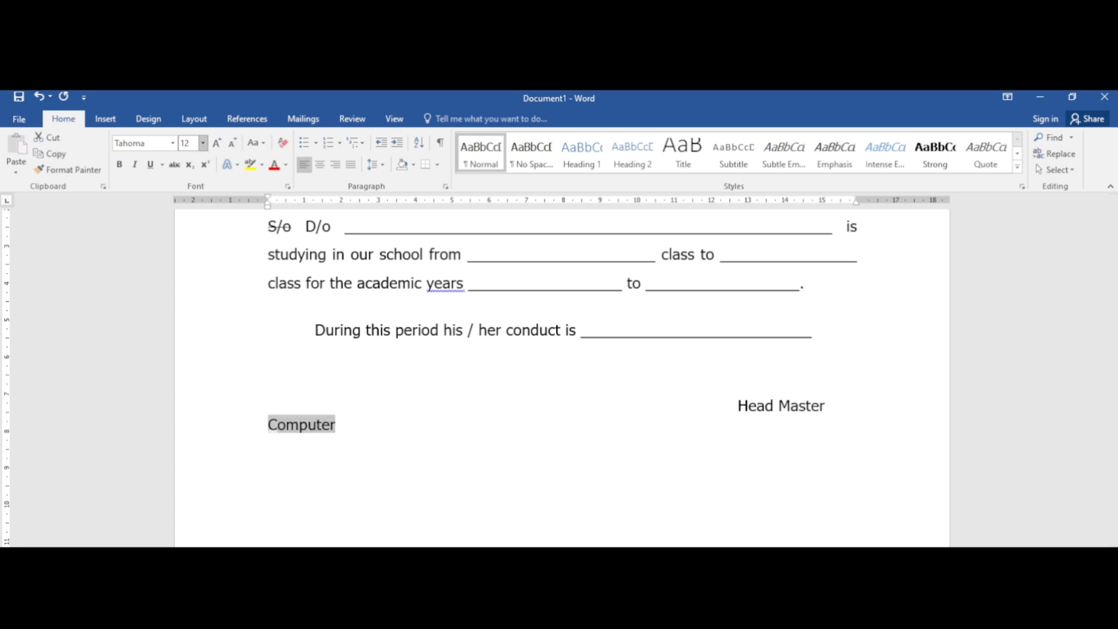
click(203, 143)
text(30)
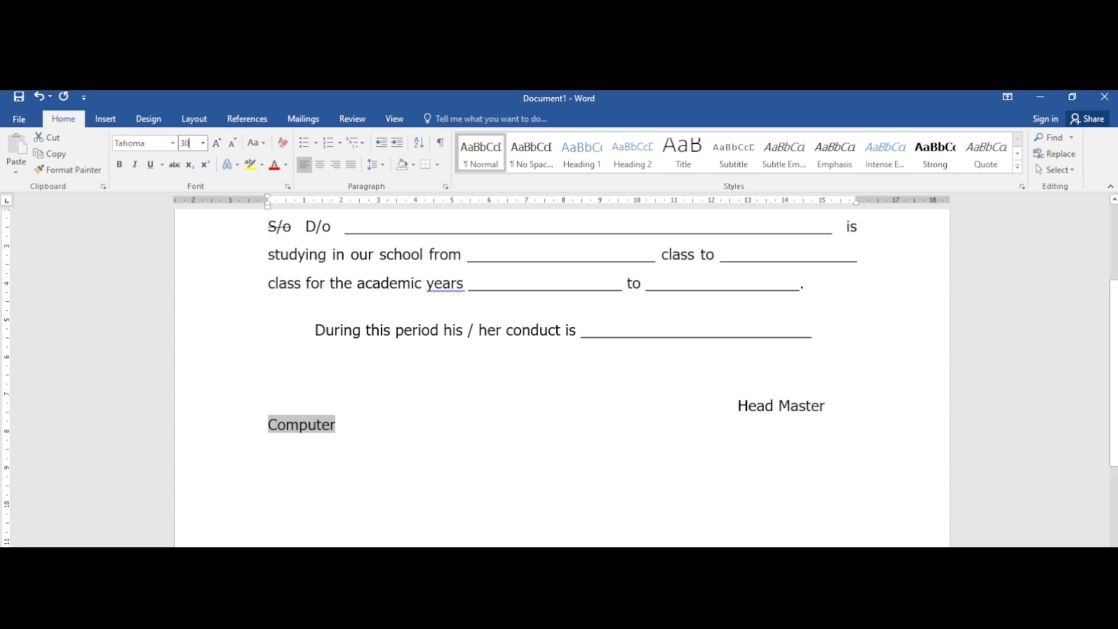
key(Return)
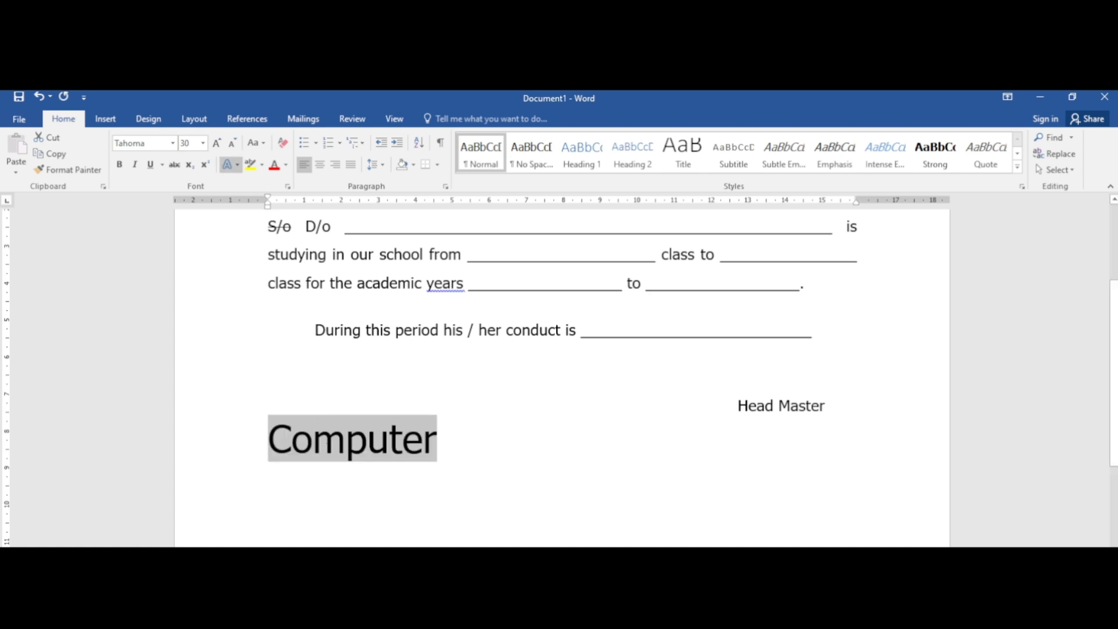
Apply a dark orange text outline to the word "Computer"
click(229, 164)
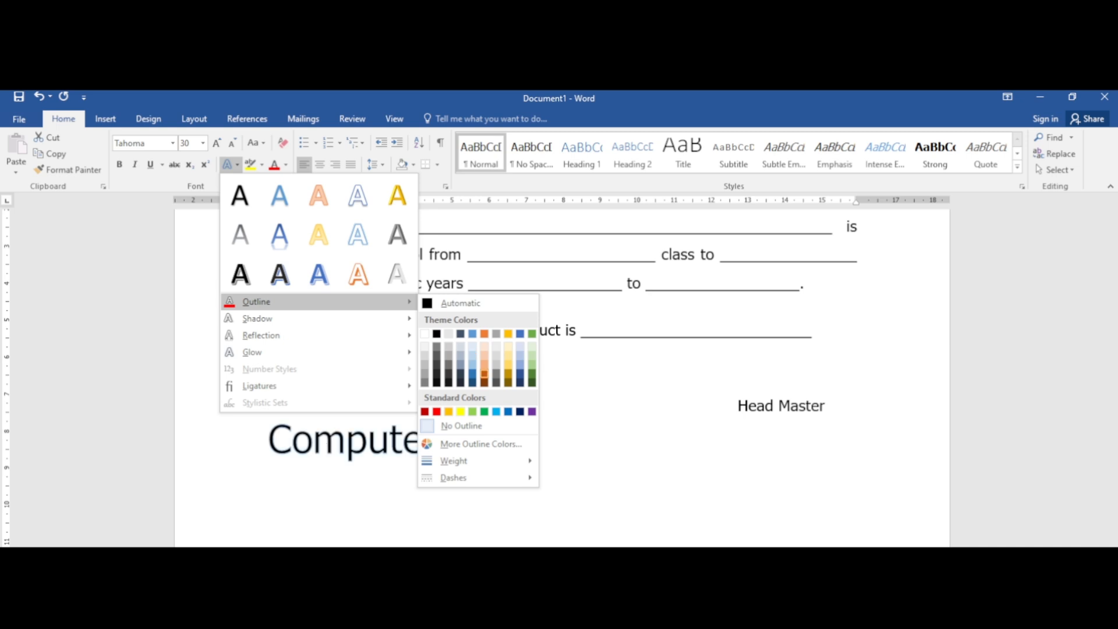
click(484, 382)
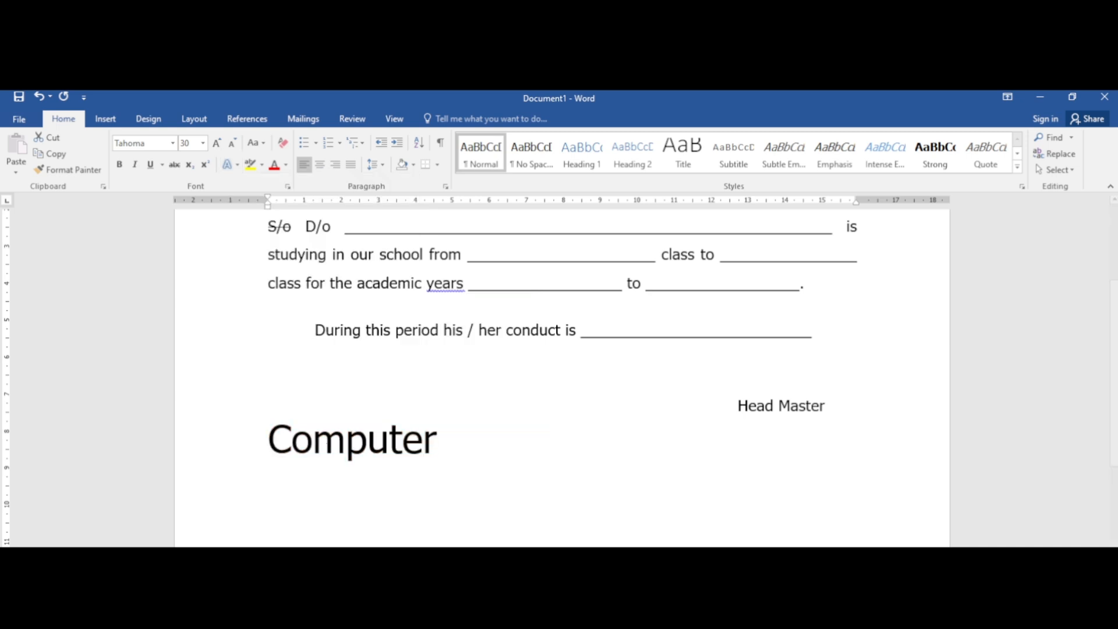
Apply a perspective shadow and a gold 18 pt glow to the word "Computer"
click(231, 164)
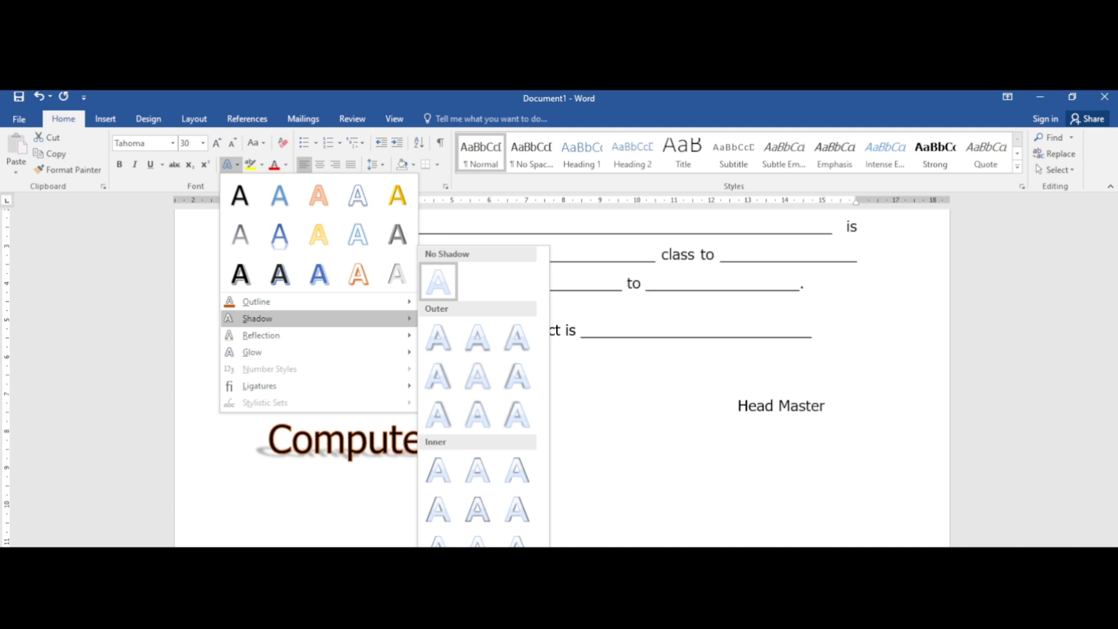
click(439, 603)
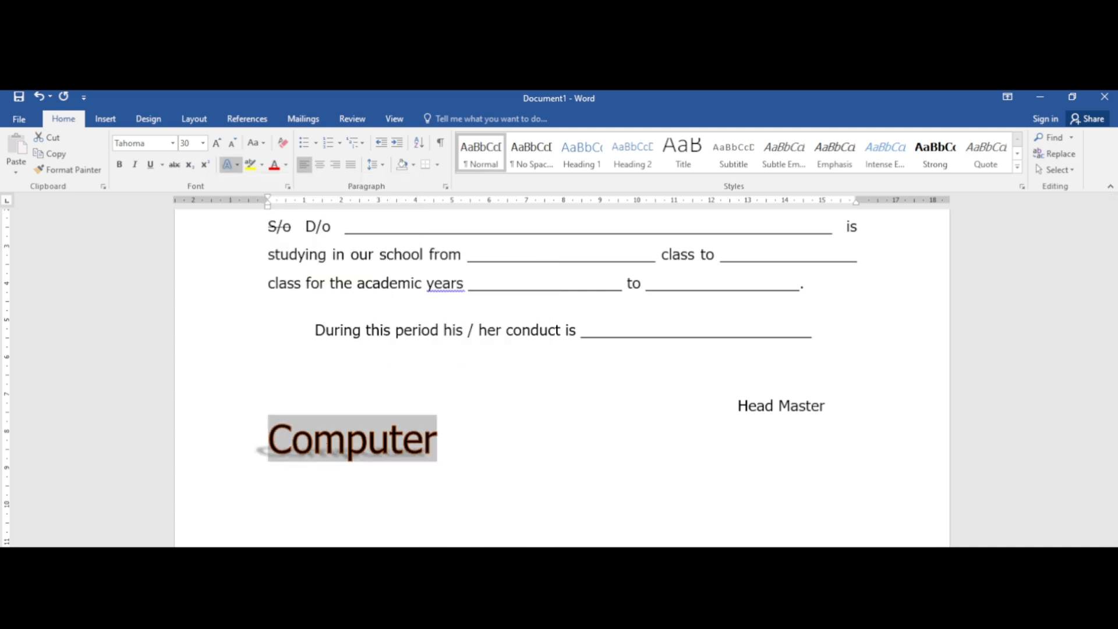
click(231, 164)
mouse_move(252, 351)
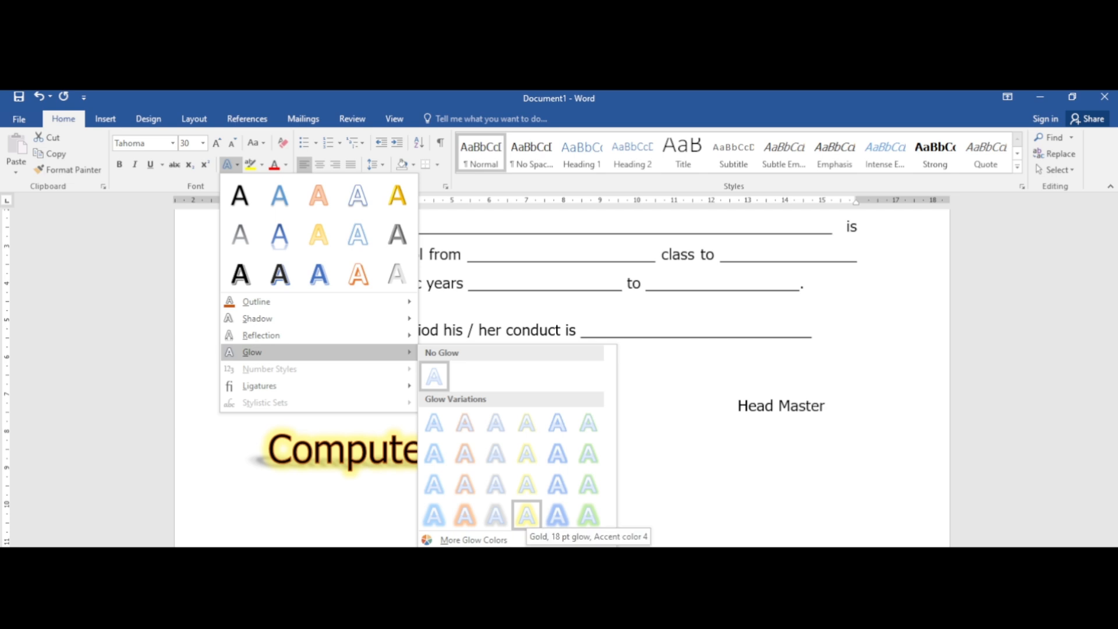
click(527, 515)
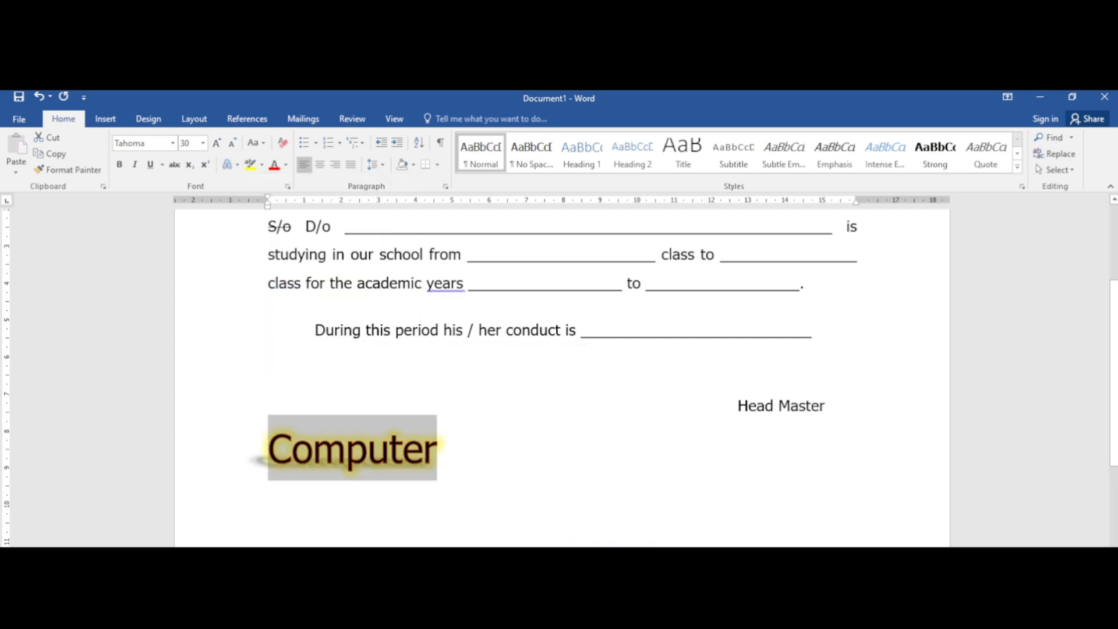
scroll(561, 377, up, 4)
click(461, 440)
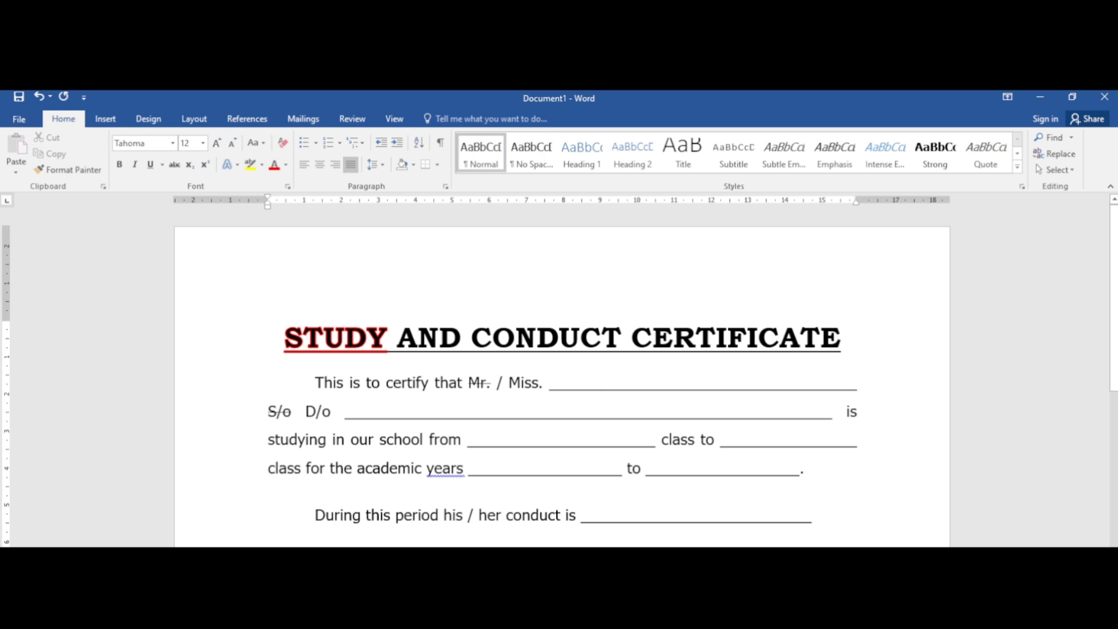
Highlight the word "CONDUCT" in the certificate heading in blue
scroll(562, 377, down, 2)
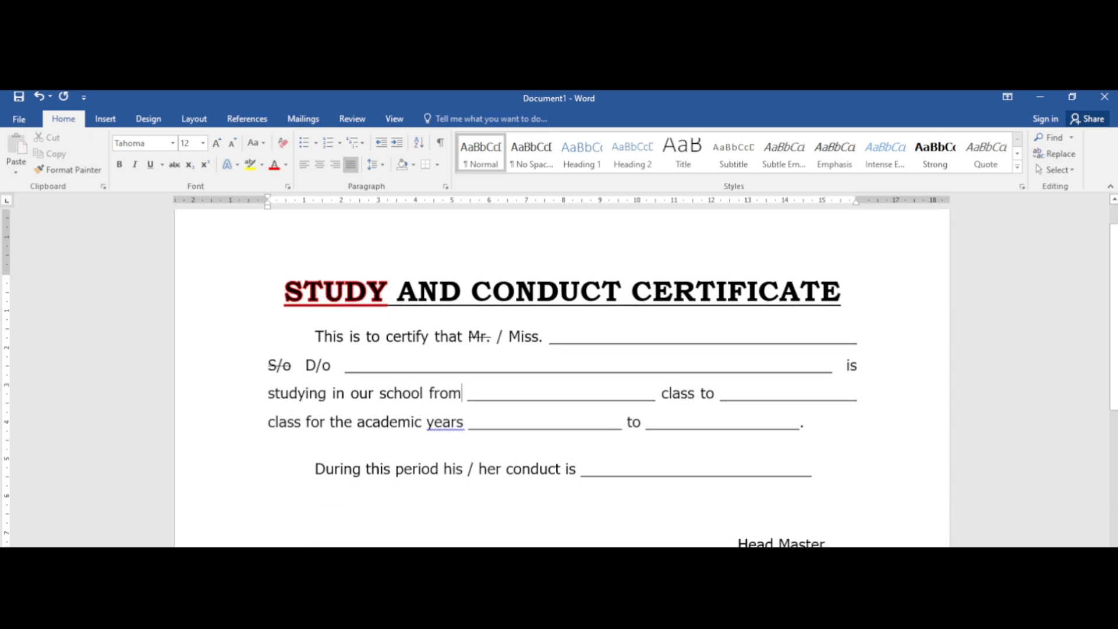
drag(471, 292, 620, 298)
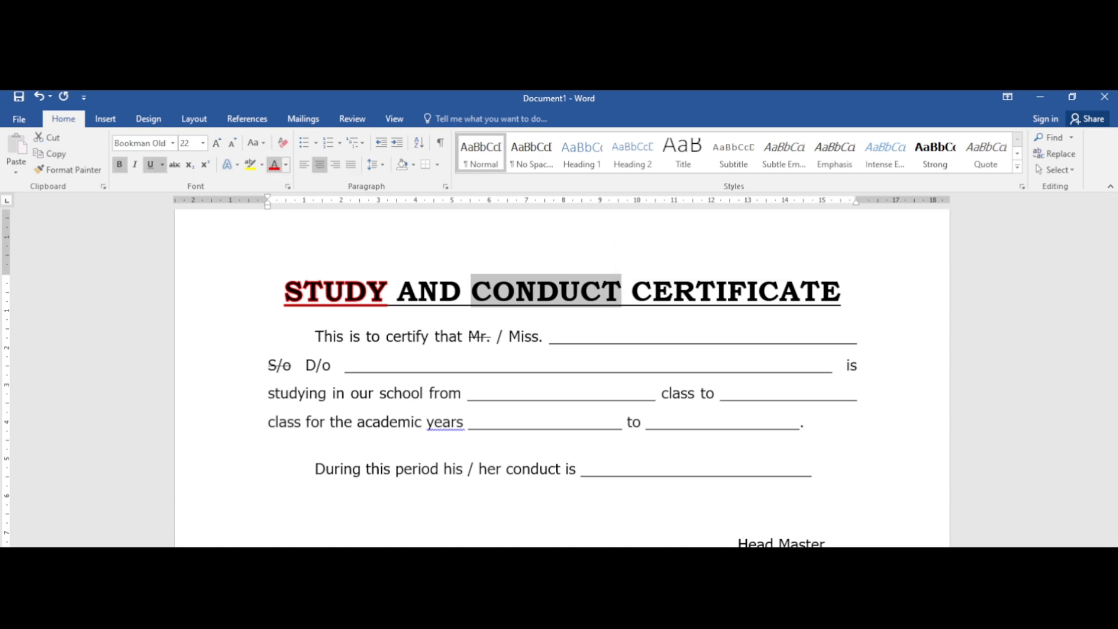
click(262, 164)
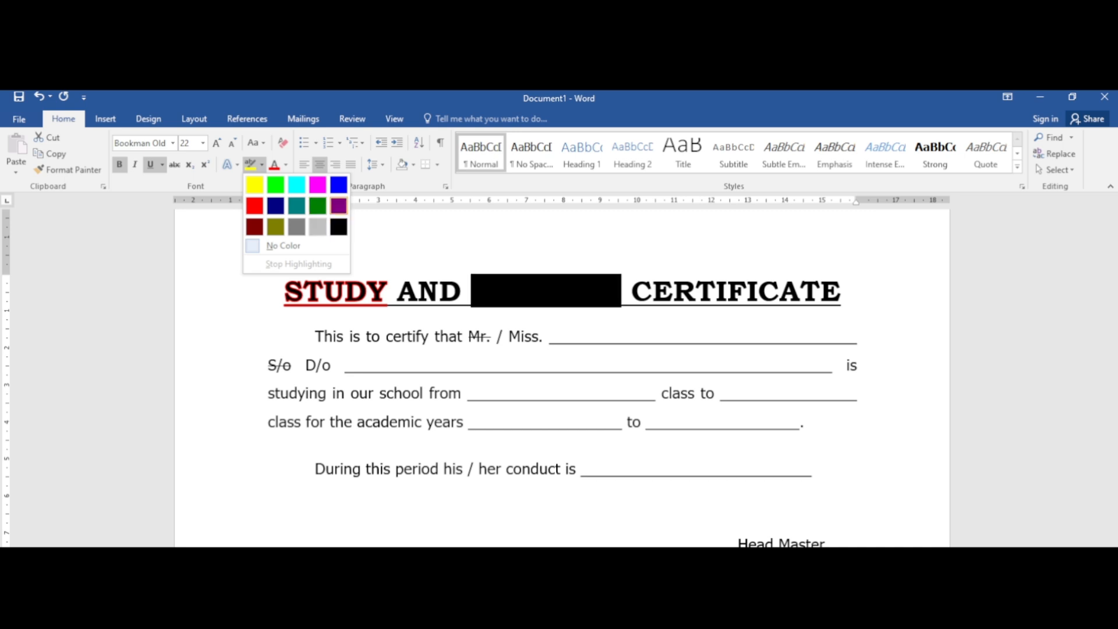
click(338, 185)
click(484, 393)
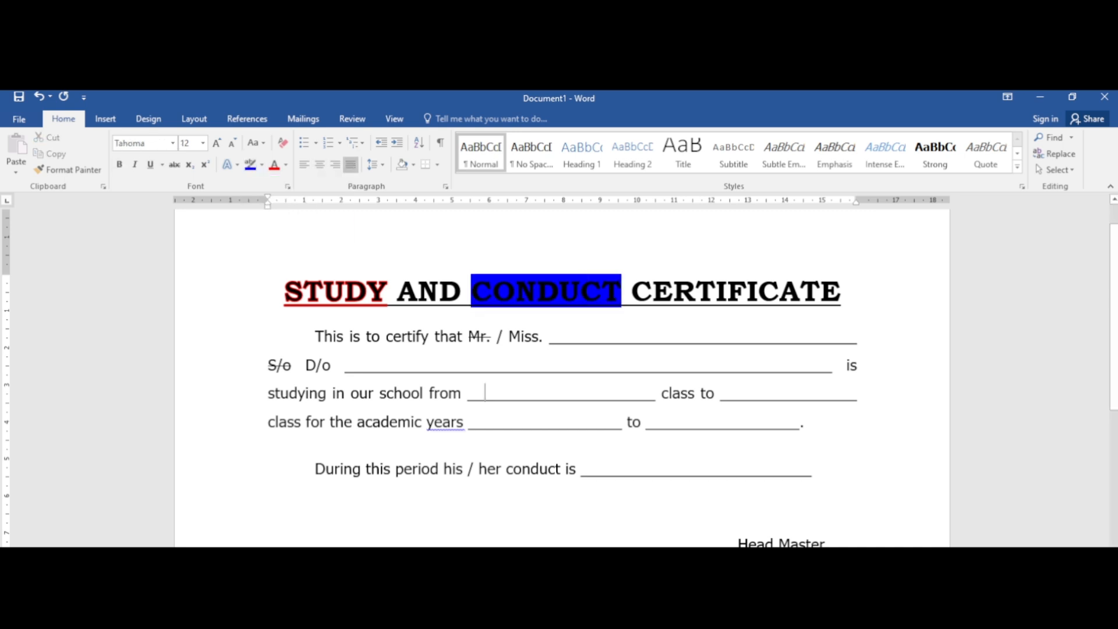
Set the font color of the phrase "This is to certify that" to the standard purple
click(269, 317)
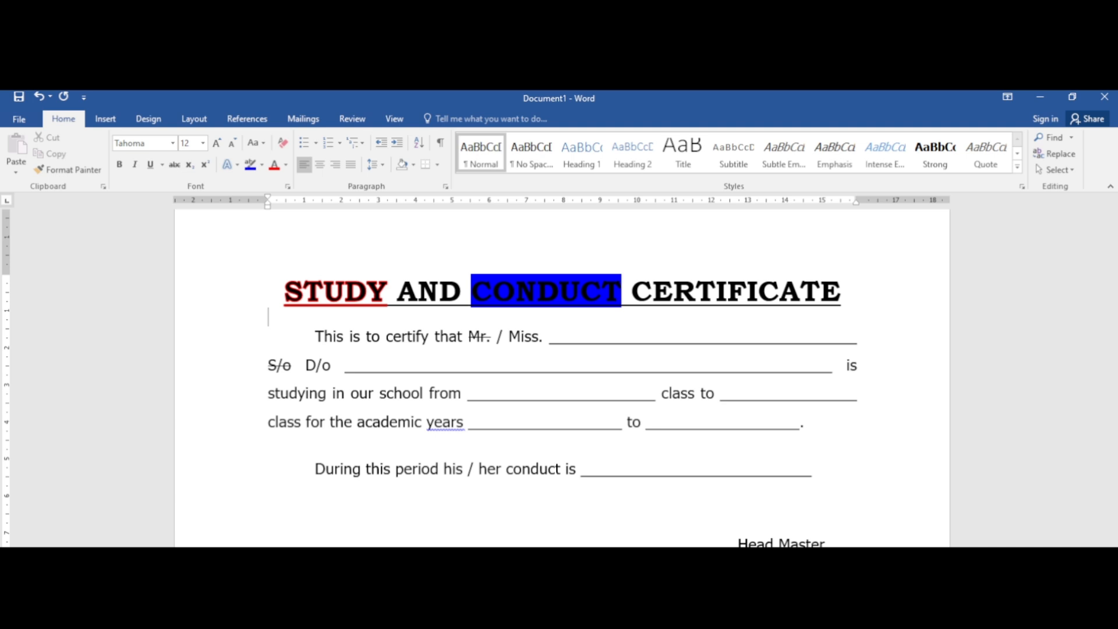
click(315, 336)
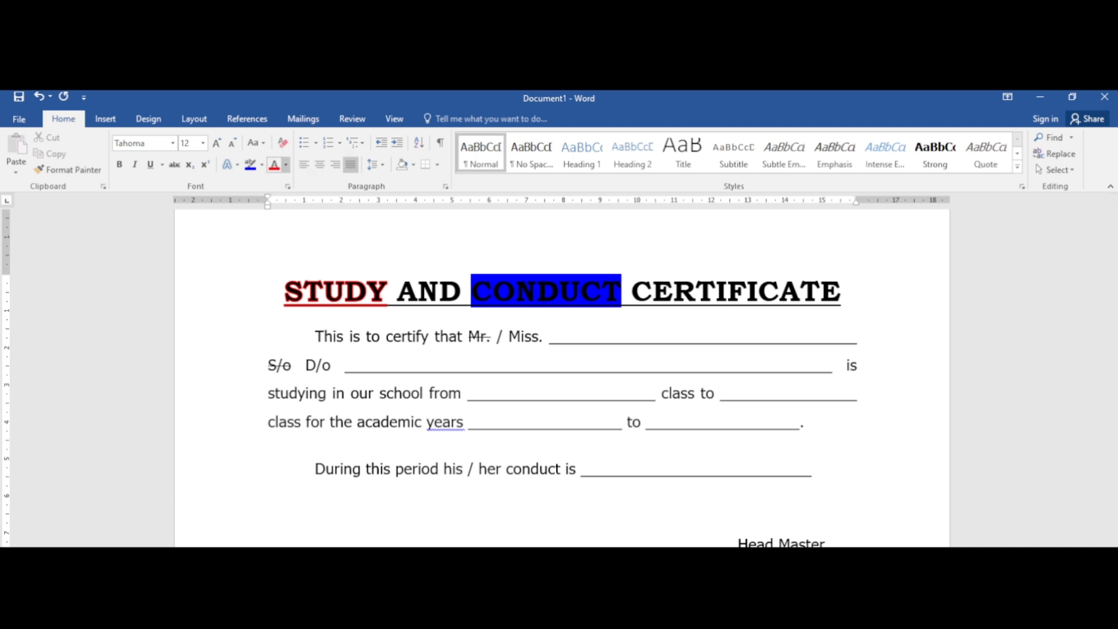
click(285, 165)
click(361, 372)
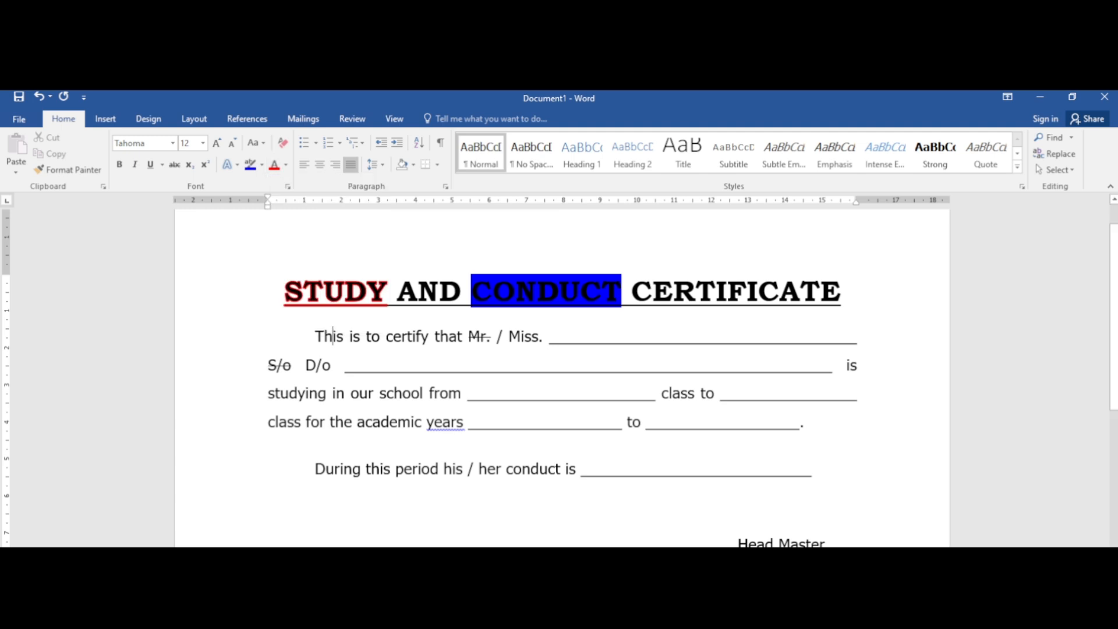
drag(315, 337, 818, 469)
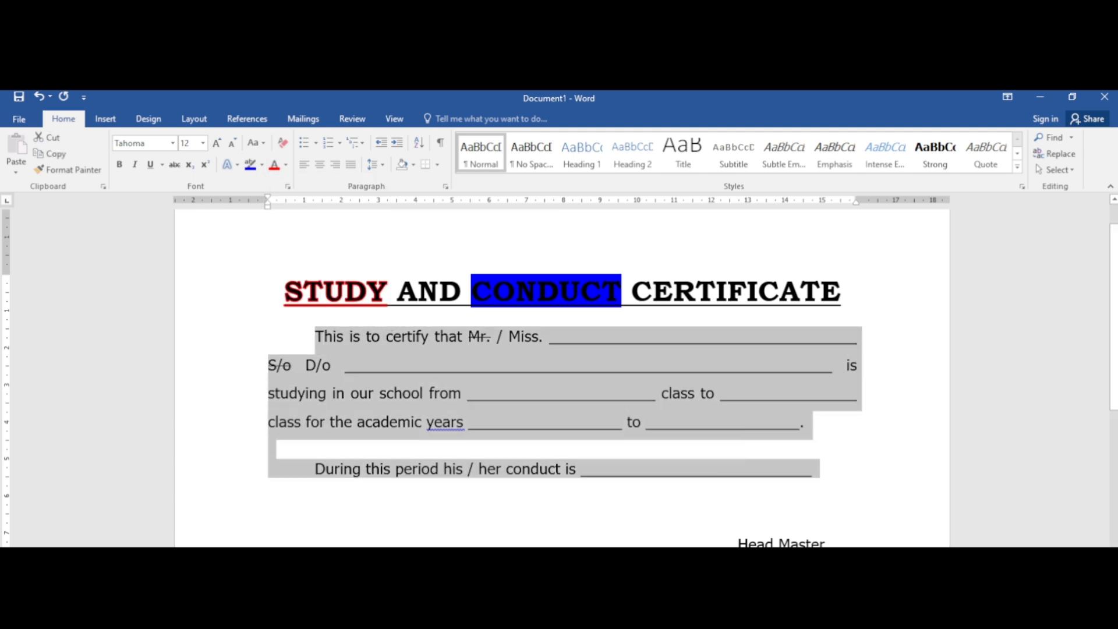
click(371, 336)
drag(315, 336, 469, 338)
click(286, 165)
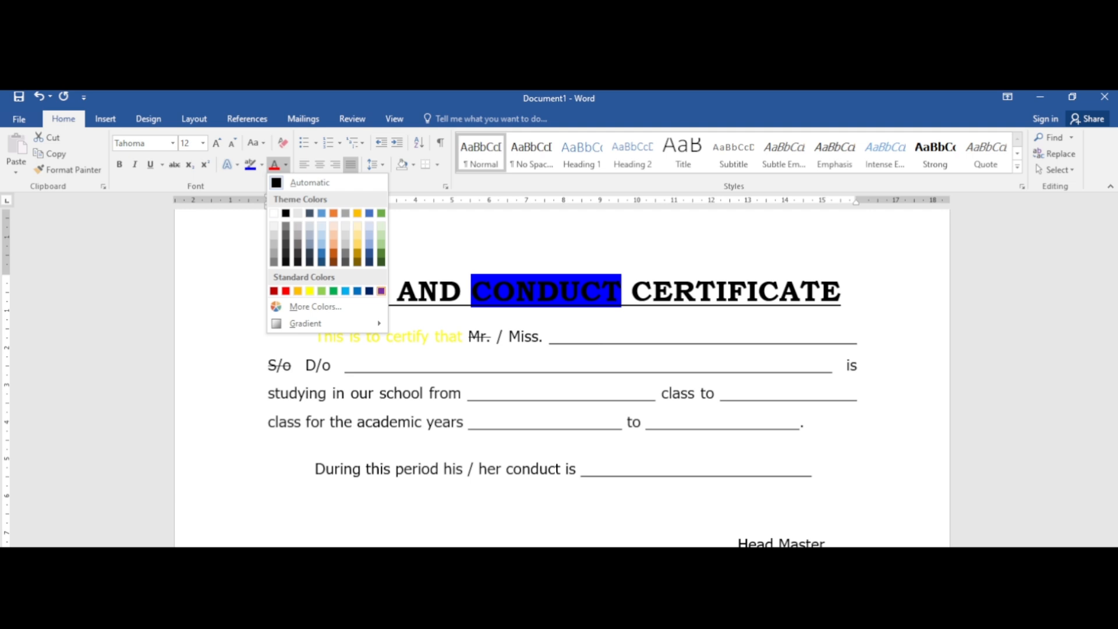
click(381, 290)
click(414, 365)
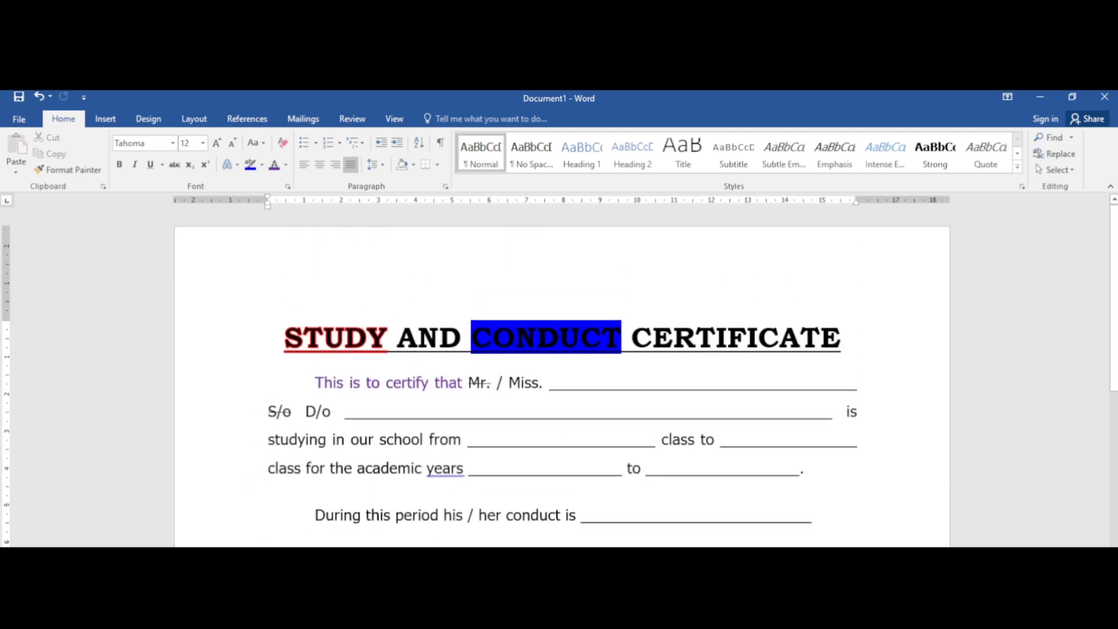
Open the Font dialog and examine its font color and underline style options without applying anything
scroll(562, 379, down, 3)
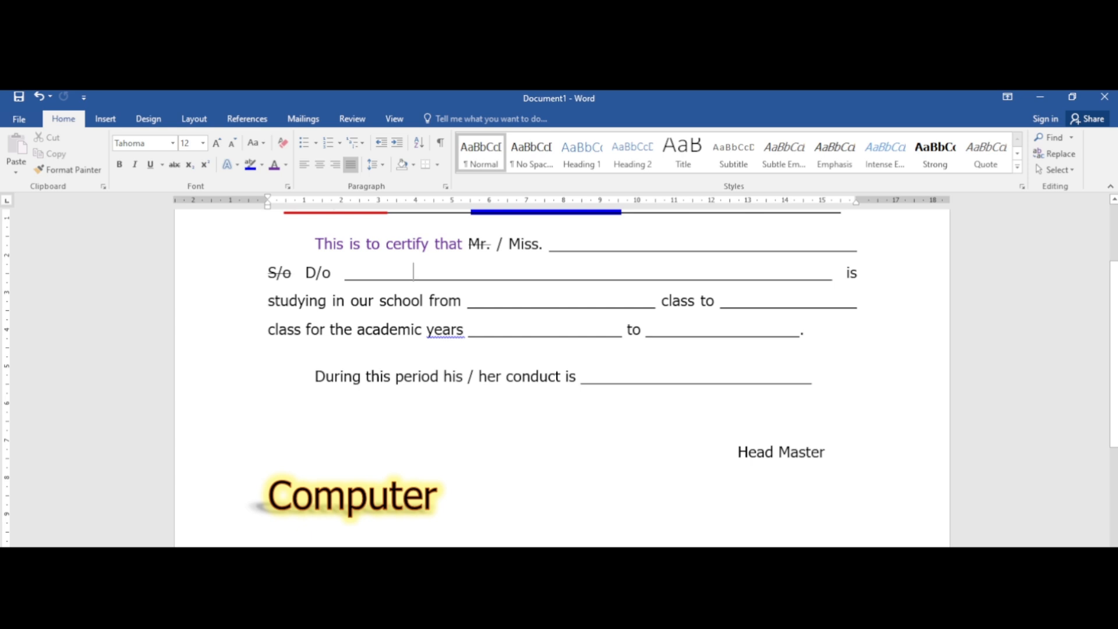
key(ctrl+d)
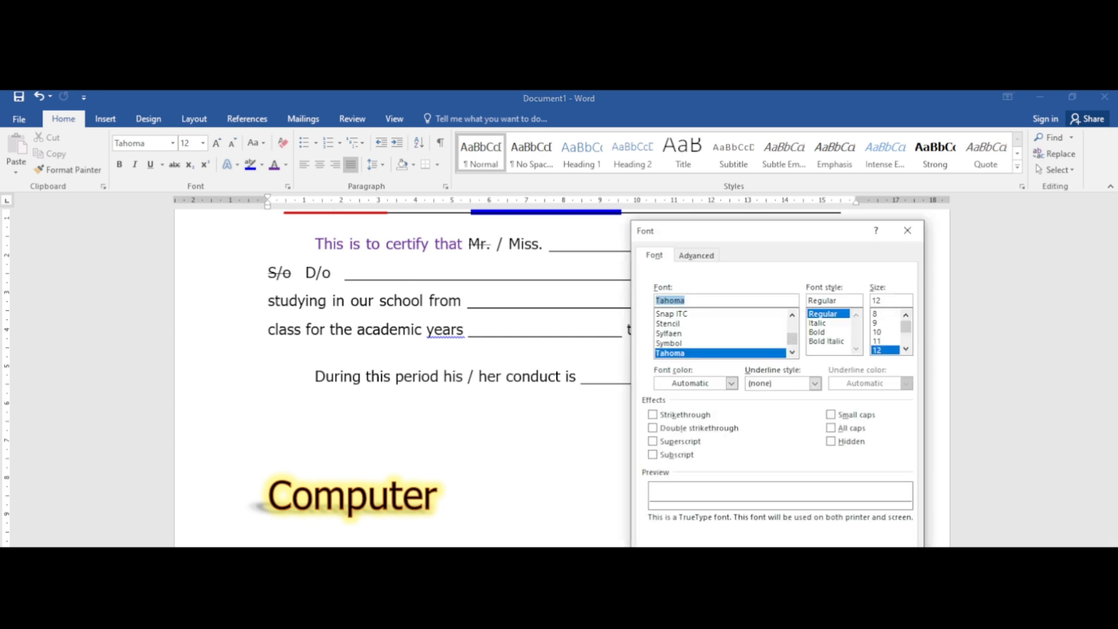
drag(703, 235, 507, 190)
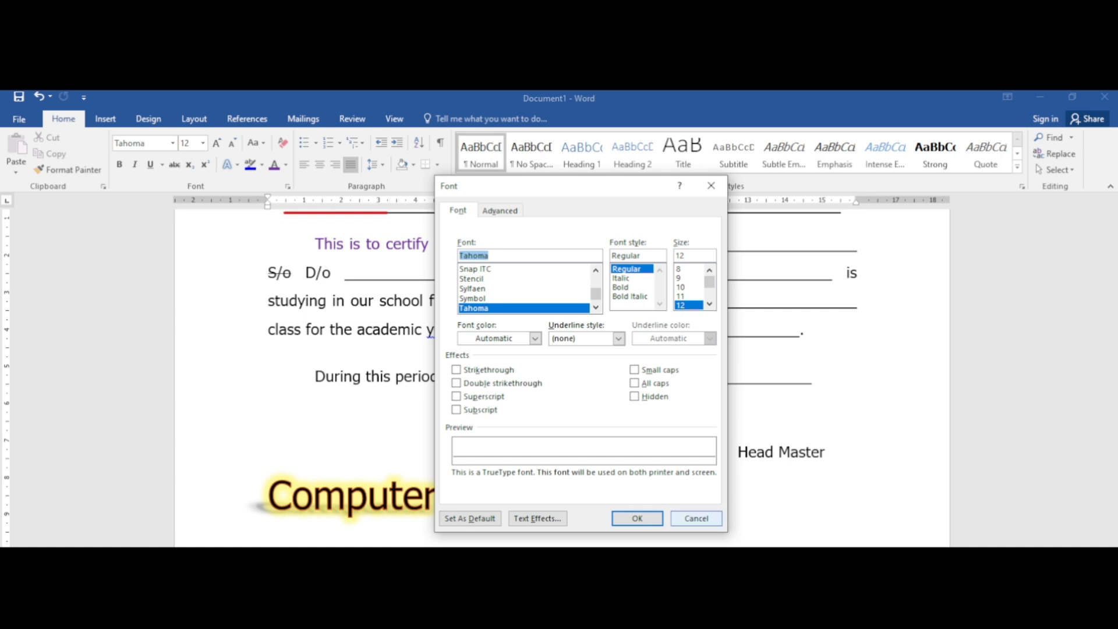
click(697, 518)
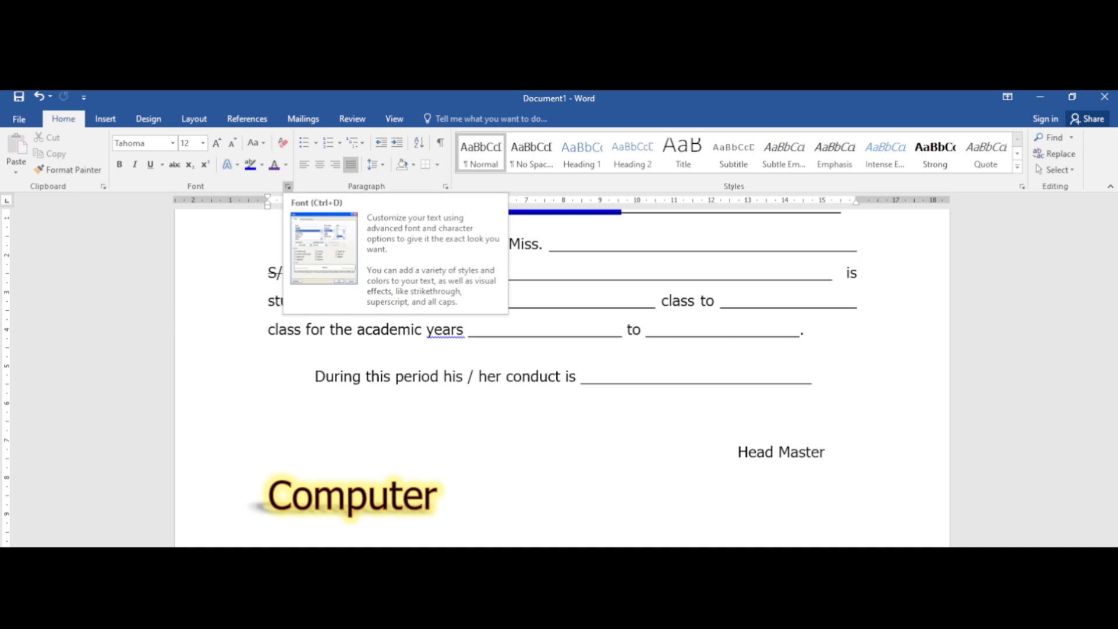
click(288, 187)
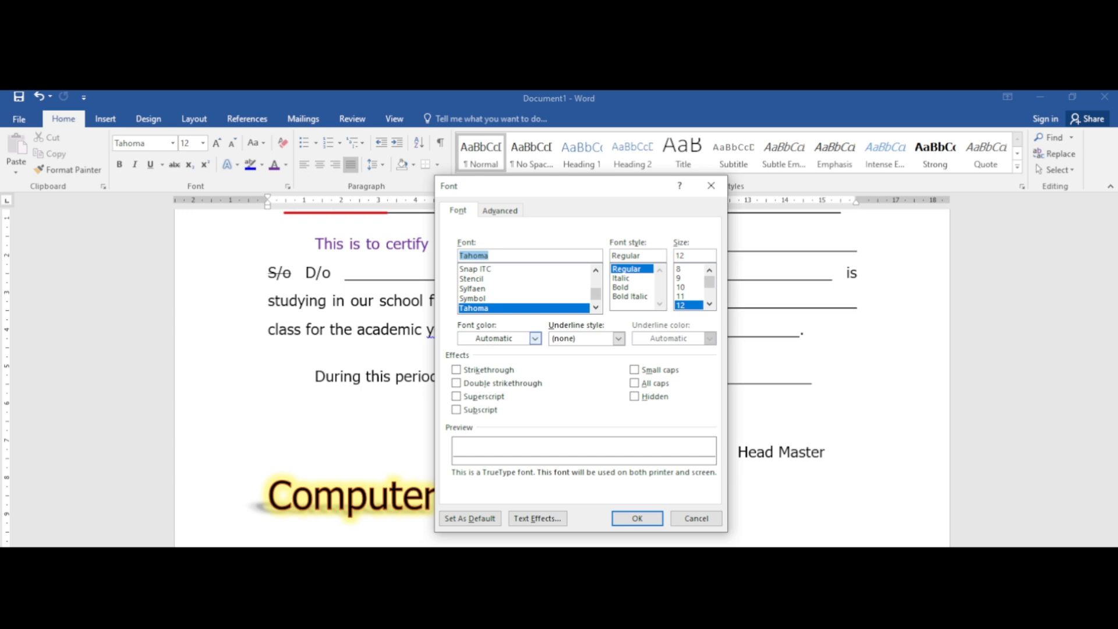
click(534, 338)
click(534, 338)
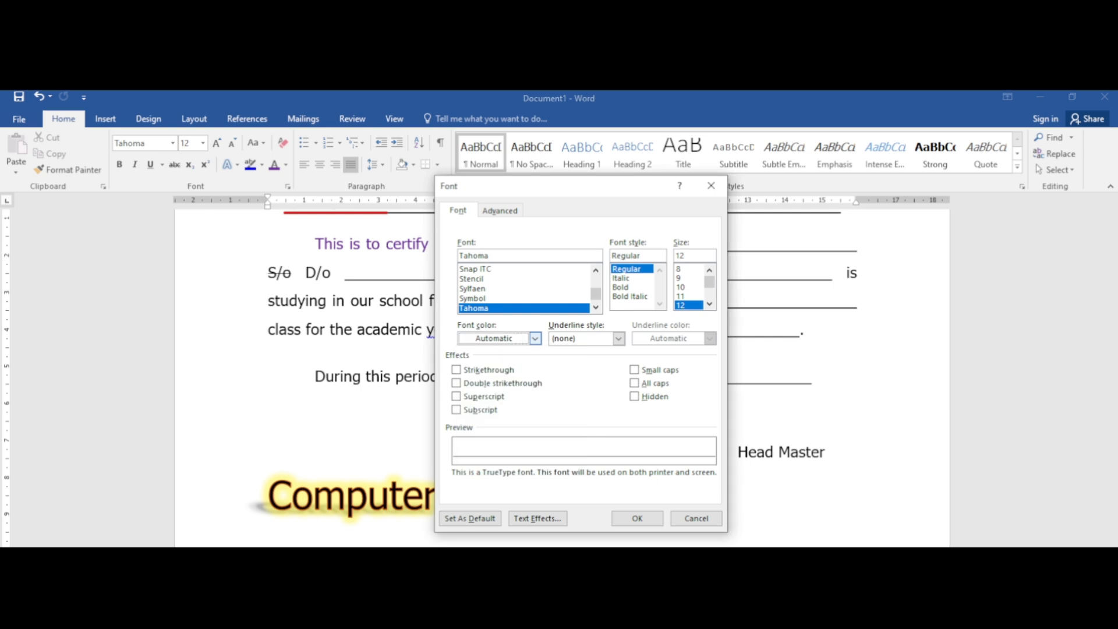
click(619, 339)
click(619, 338)
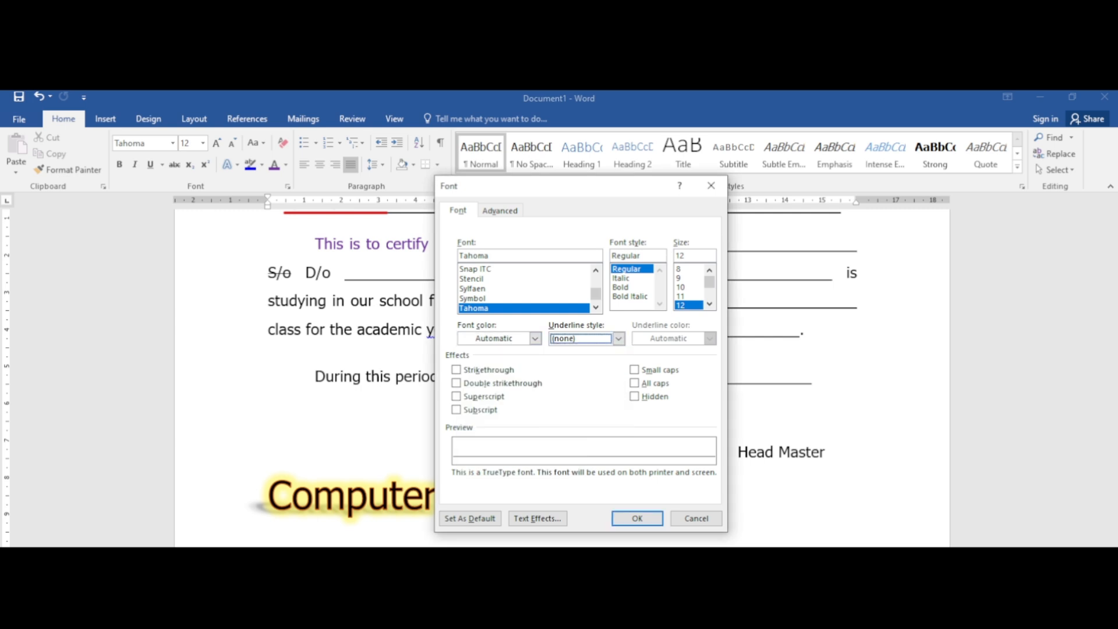
click(696, 518)
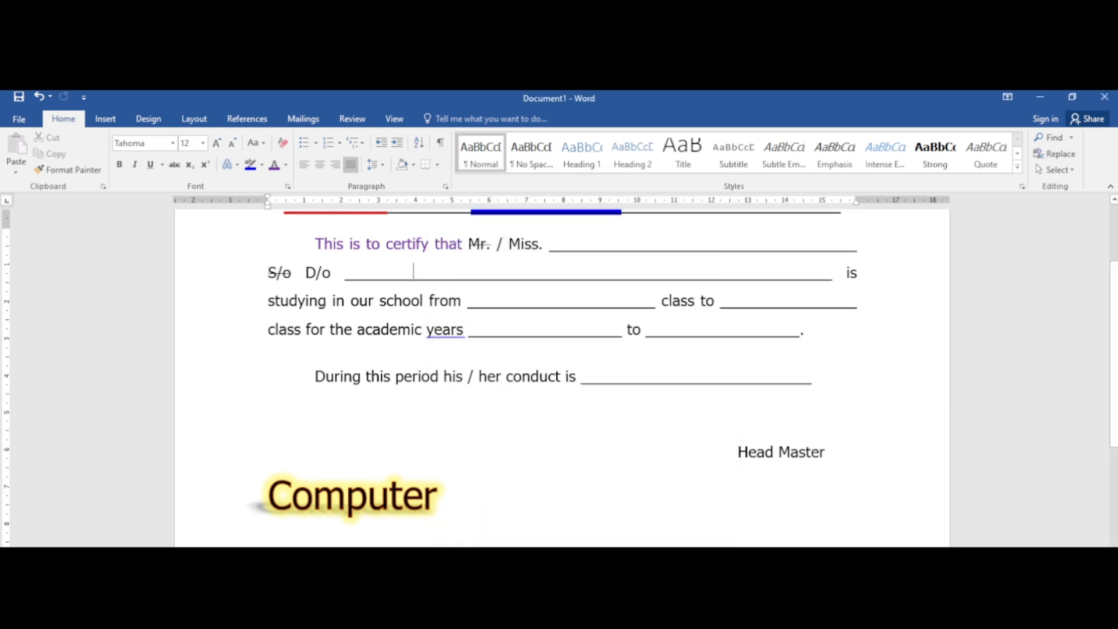
Set the underline style of the whole heading "STUDY AND CONDUCT CERTIFICATE" to Words only
scroll(562, 377, up, 3)
drag(283, 337, 861, 338)
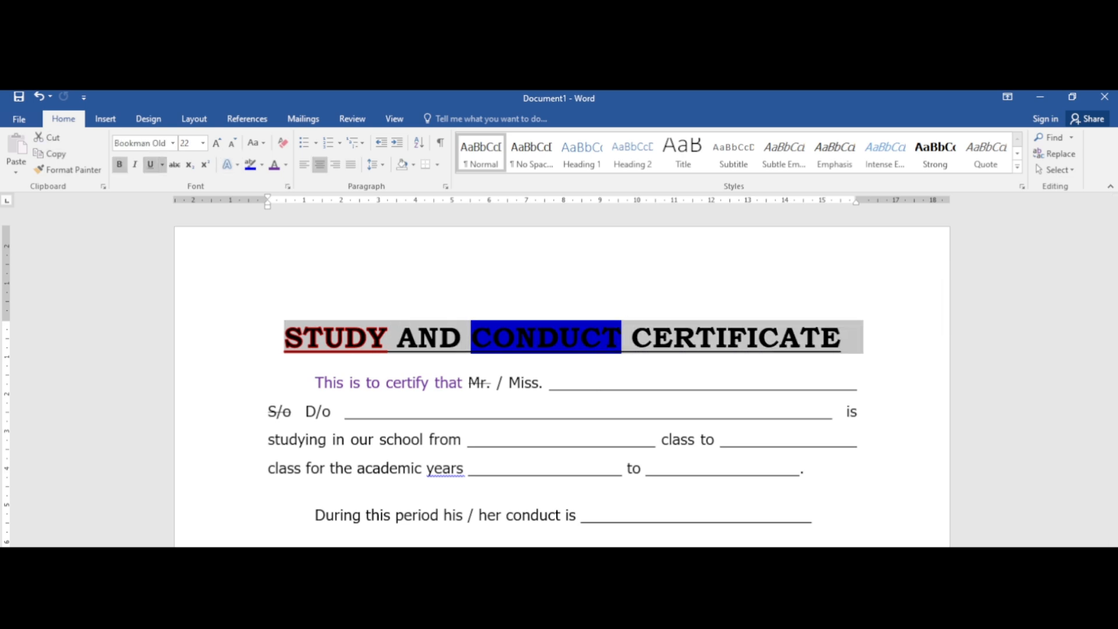
click(287, 186)
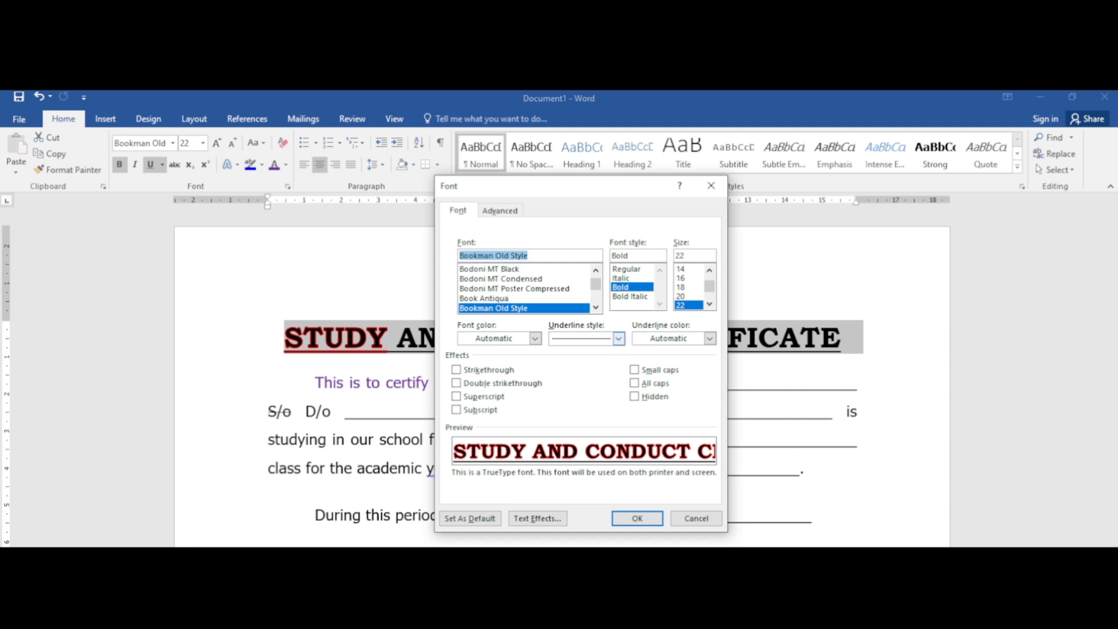
click(618, 338)
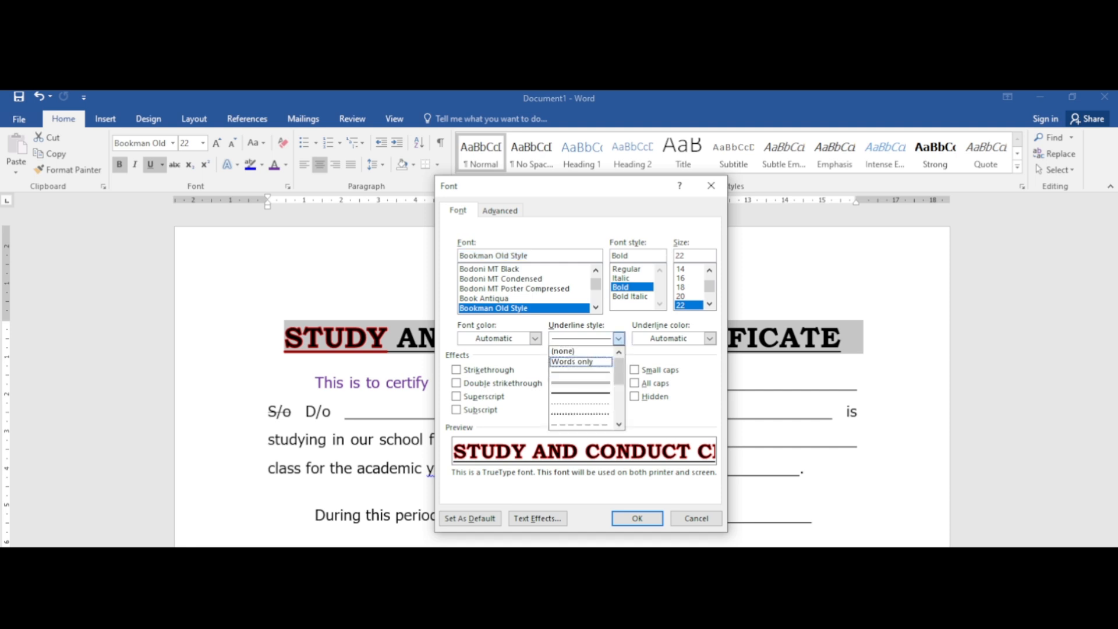
key(Return)
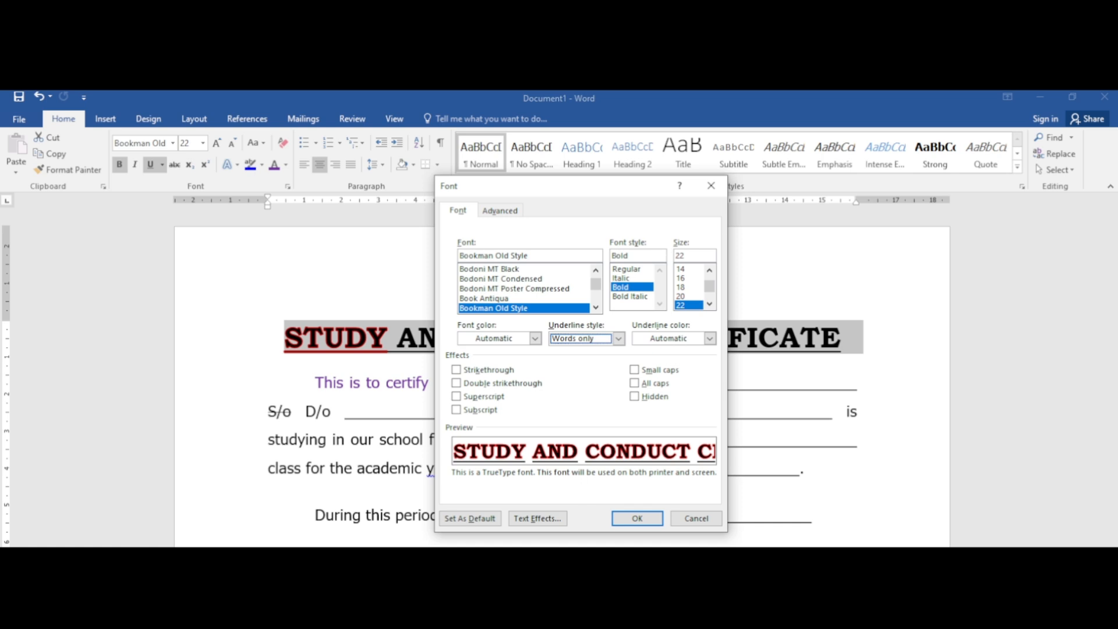
key(Return)
click(421, 411)
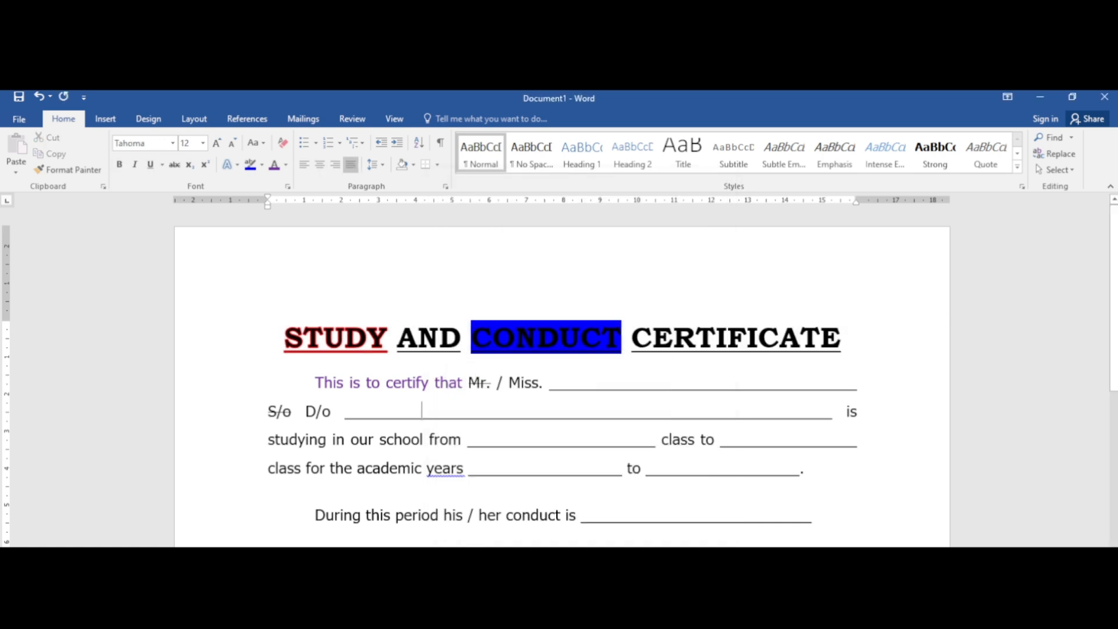
Choose the thick wavy underline style for the whole heading "STUDY AND CONDUCT CERTIFICATE" in the Font dialog
drag(284, 338, 861, 337)
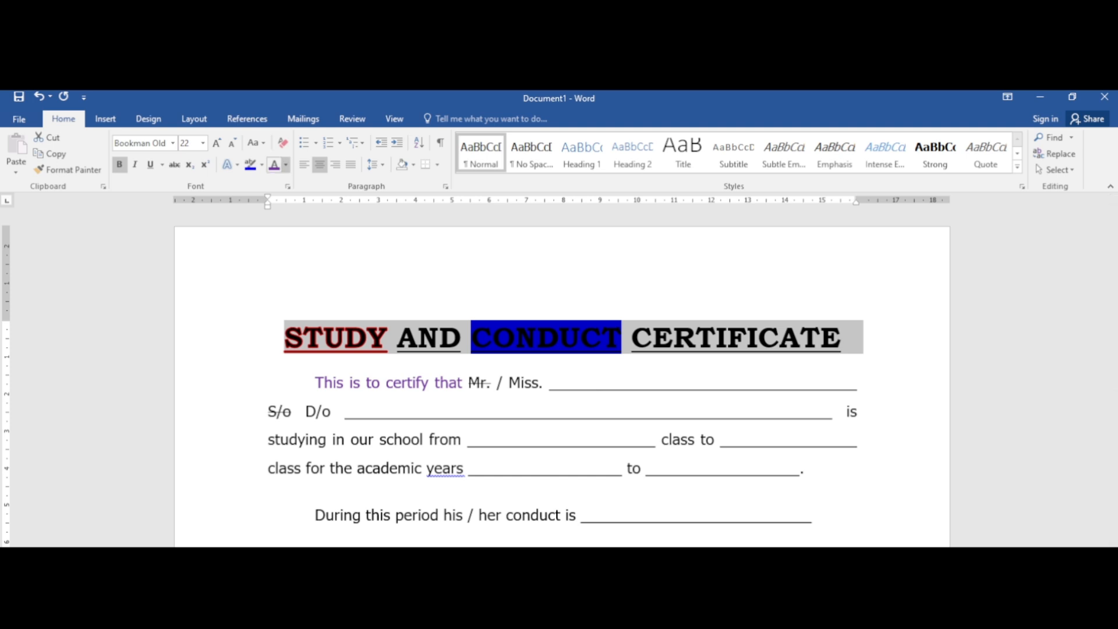
click(288, 186)
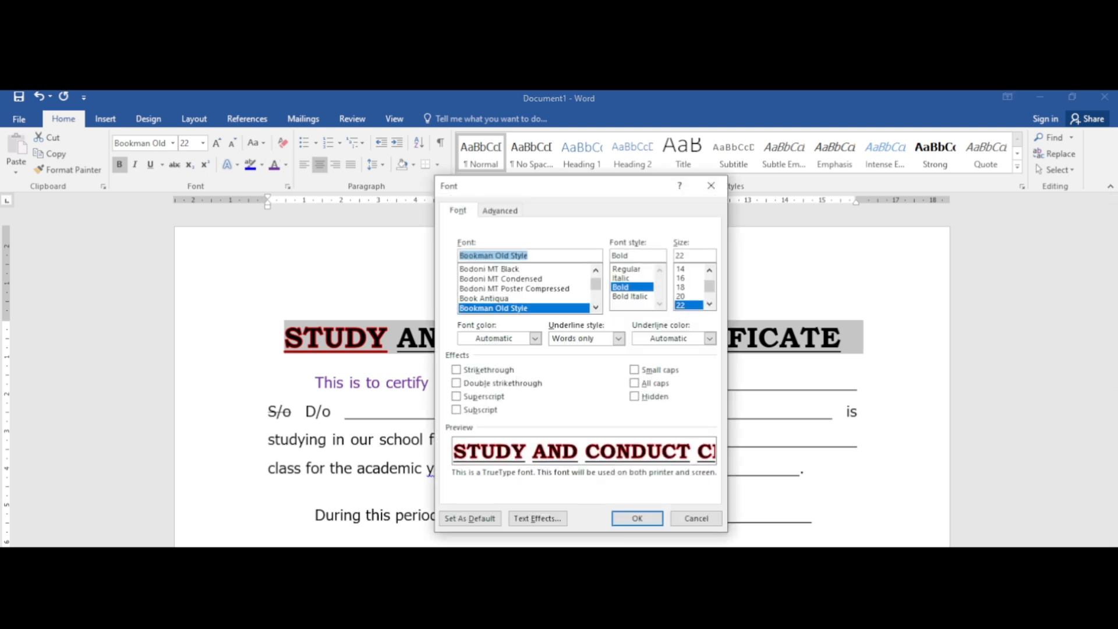
click(618, 338)
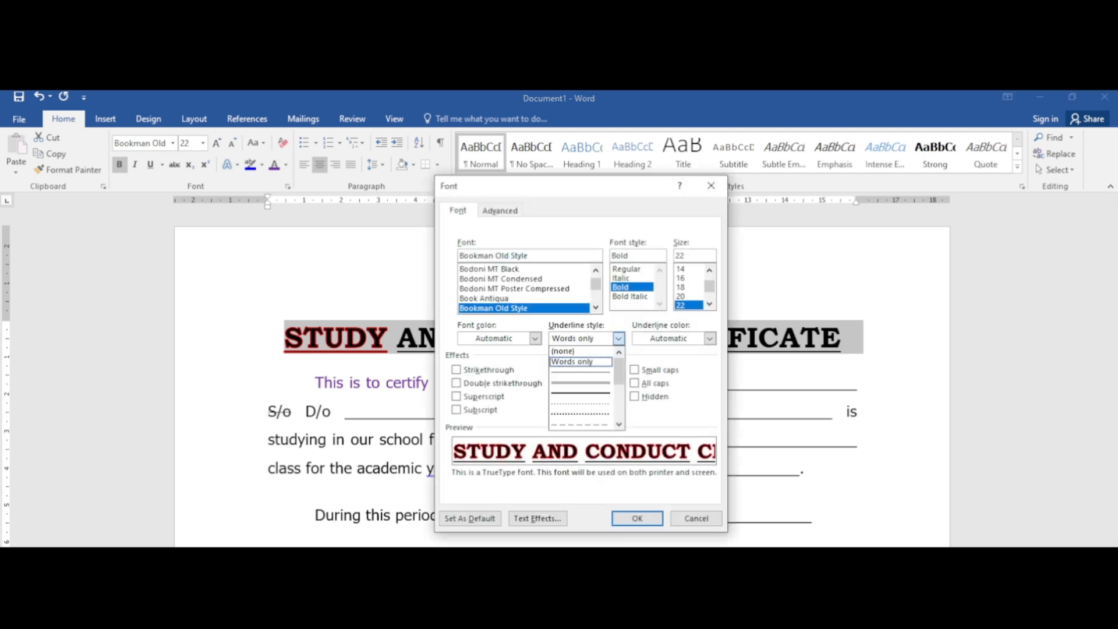
scroll(582, 387, down, 3)
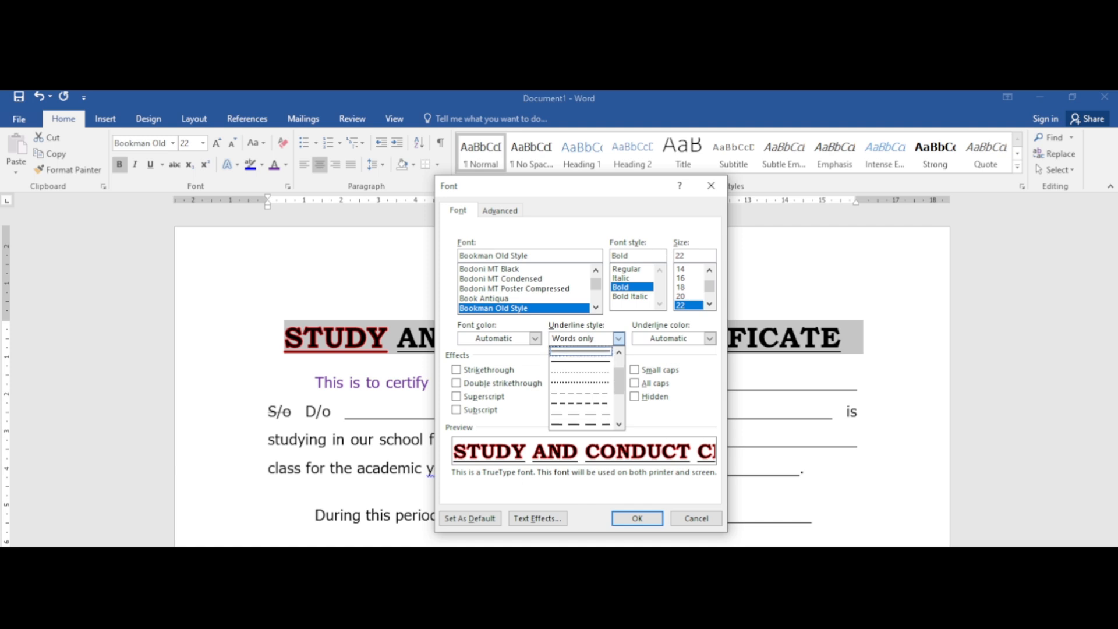
scroll(580, 387, down, 1)
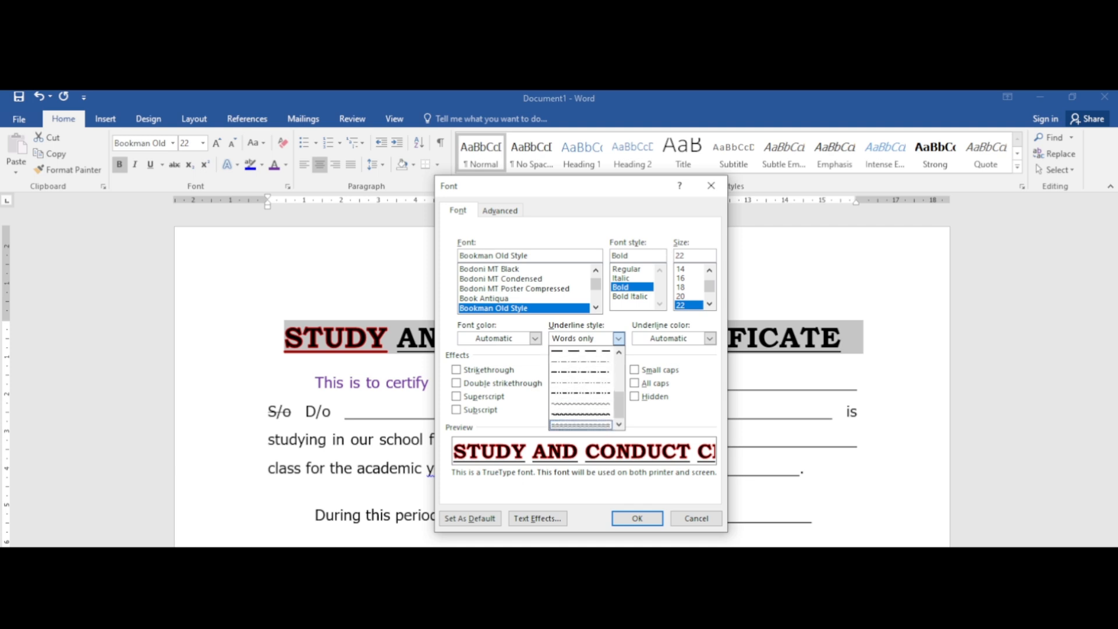
click(580, 414)
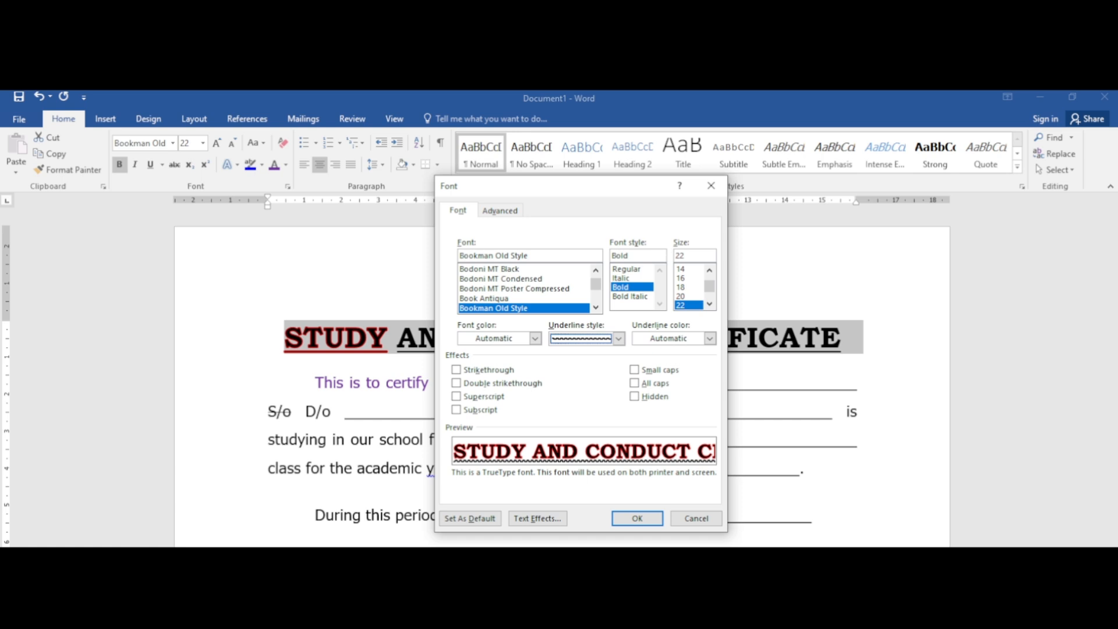
Set the heading's underline color to a dark green theme color and apply the font settings
click(709, 338)
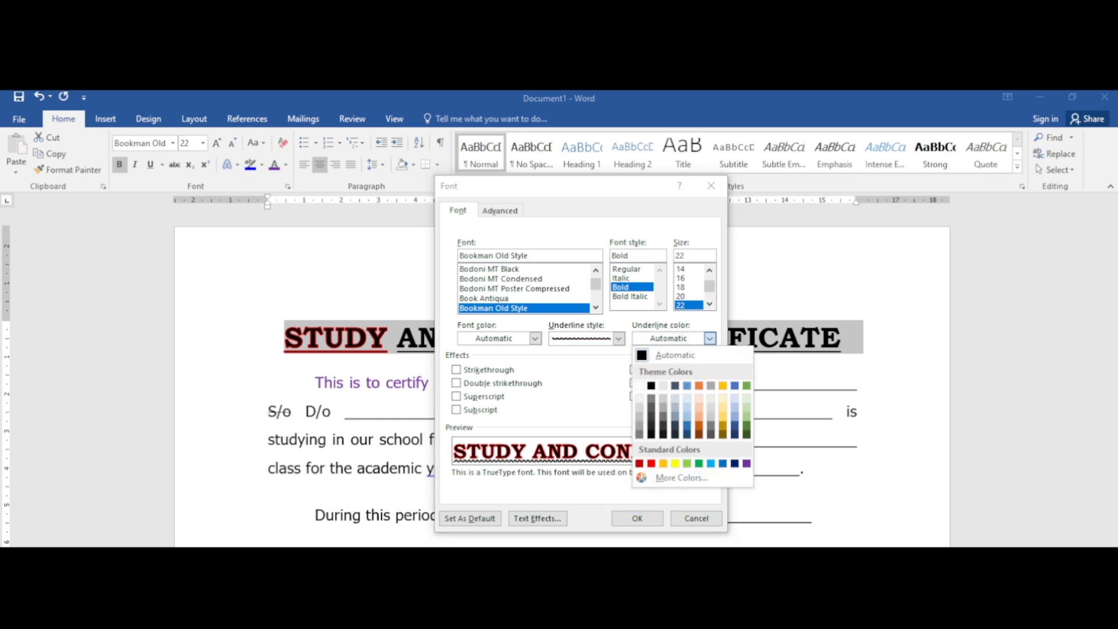
click(710, 463)
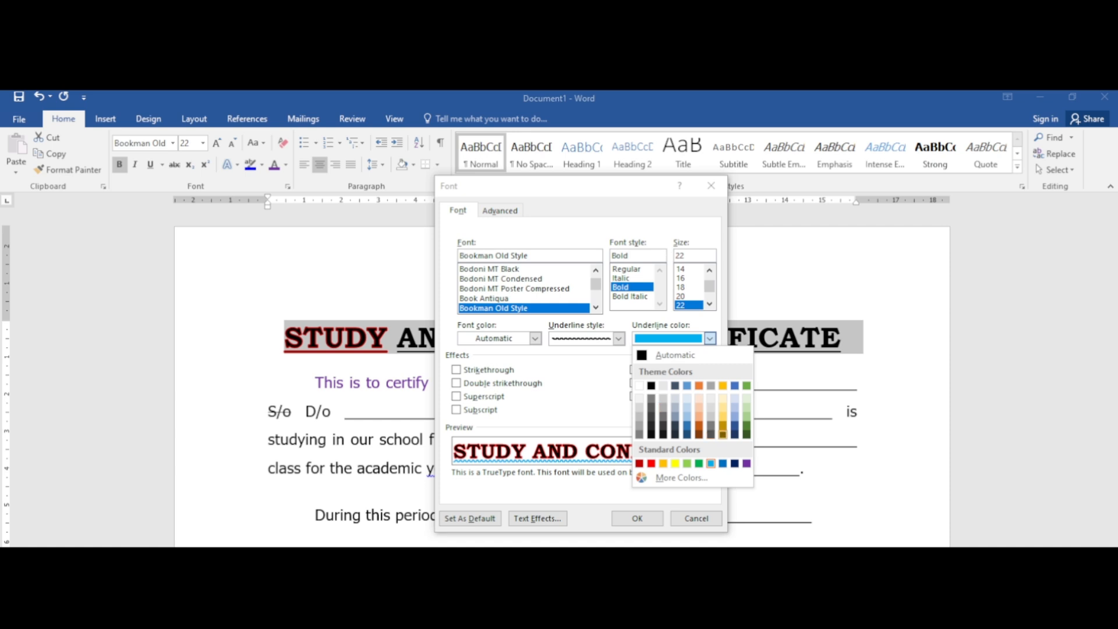
click(746, 426)
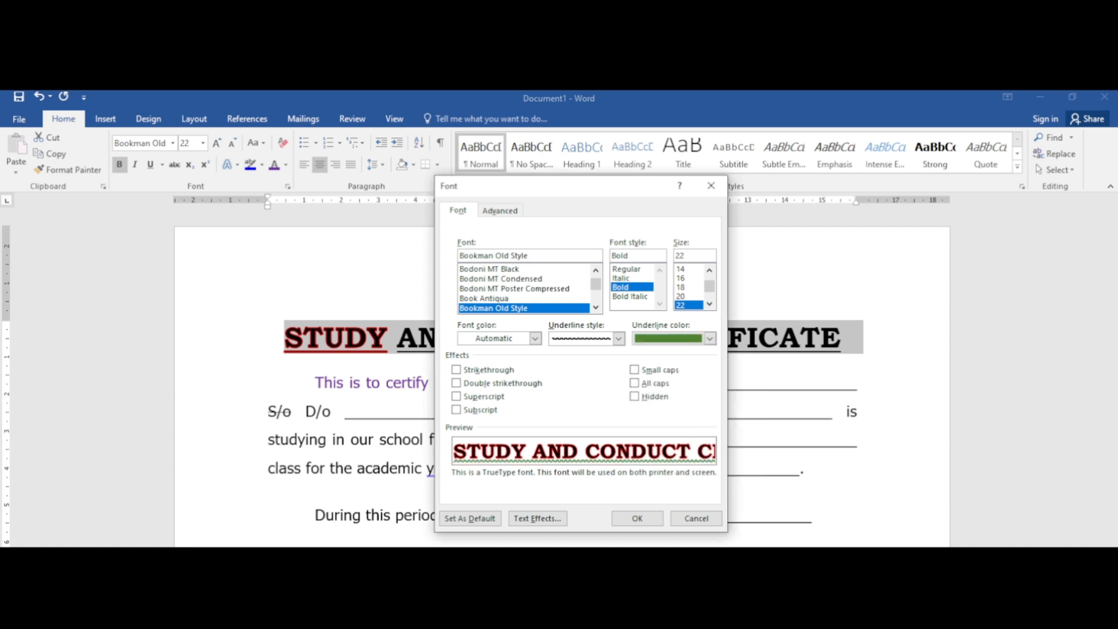
click(637, 518)
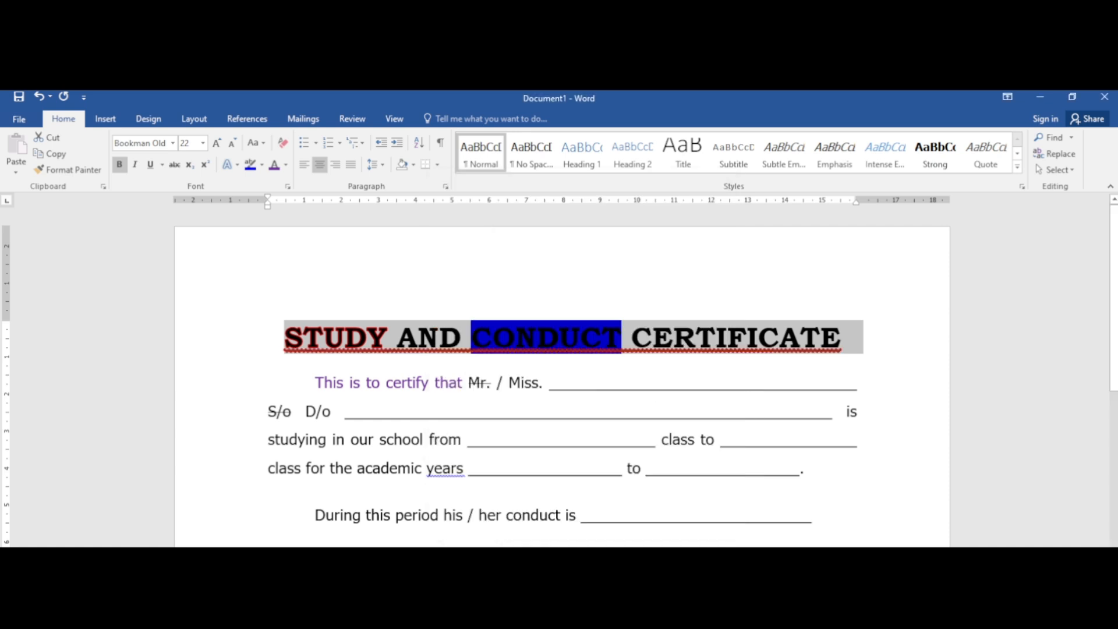
click(502, 439)
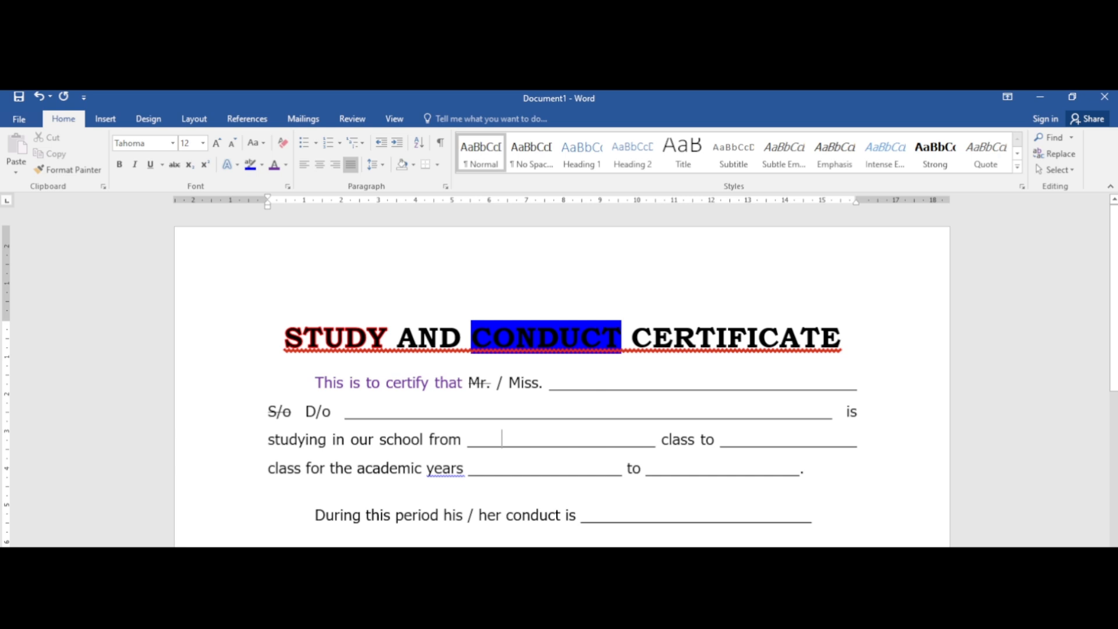
Set the underline color of the heading "STUDY AND CONDUCT CERTIFICATE" to the black theme color
drag(284, 338, 841, 338)
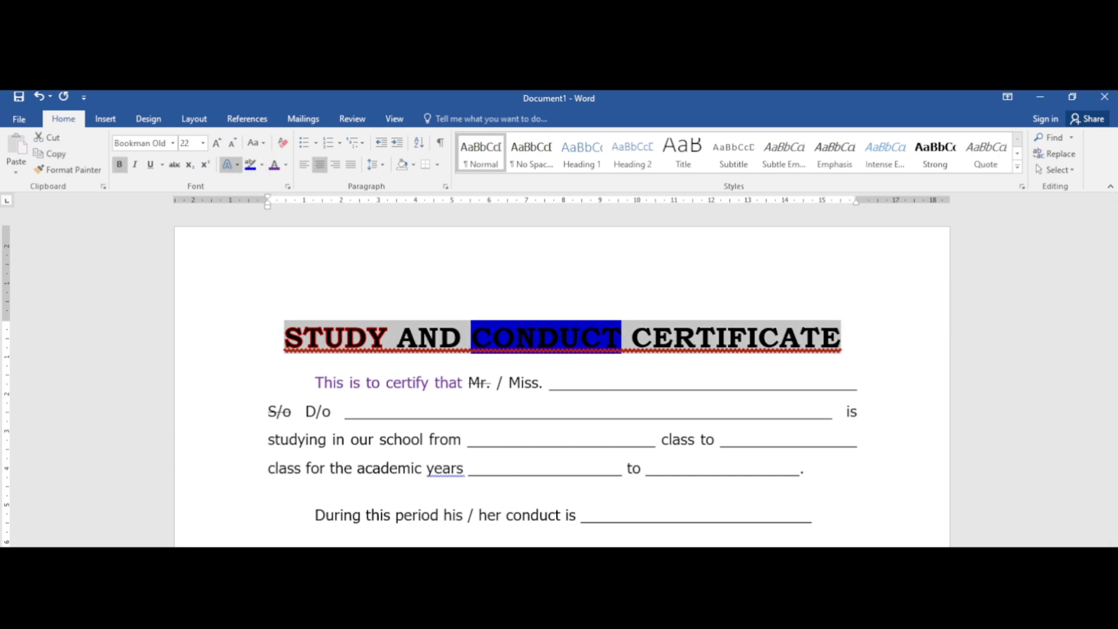
click(230, 164)
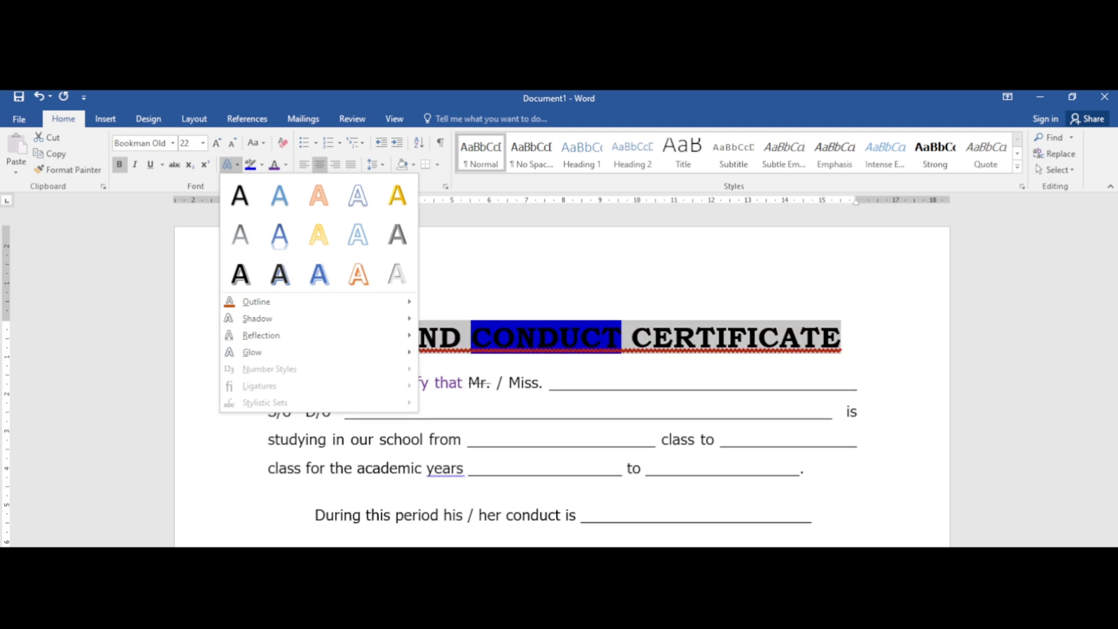
key(Escape)
click(288, 187)
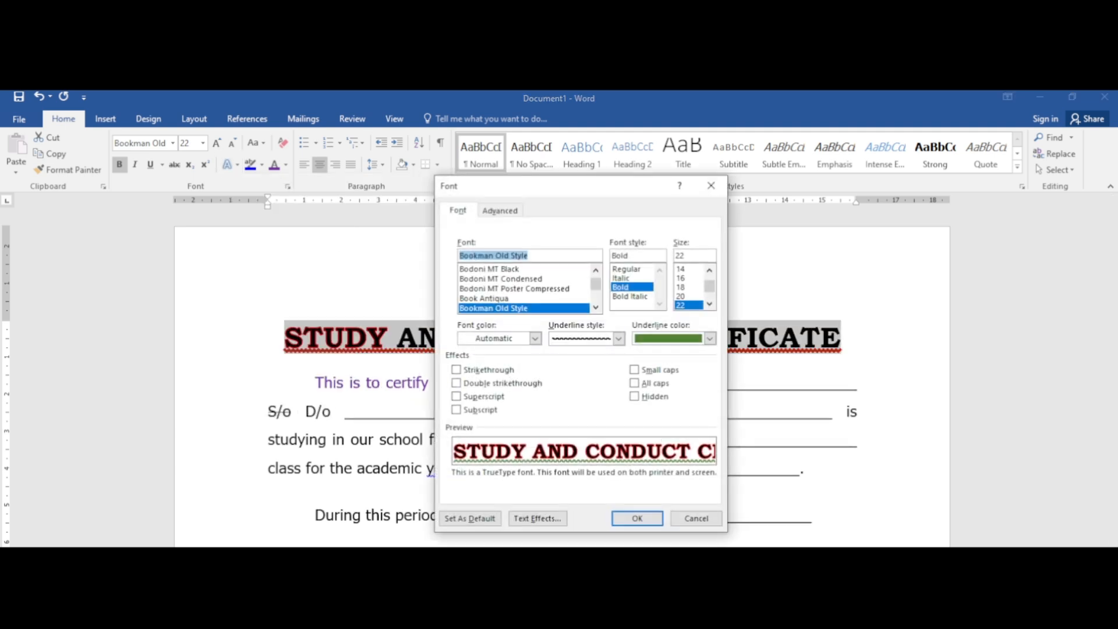
click(709, 338)
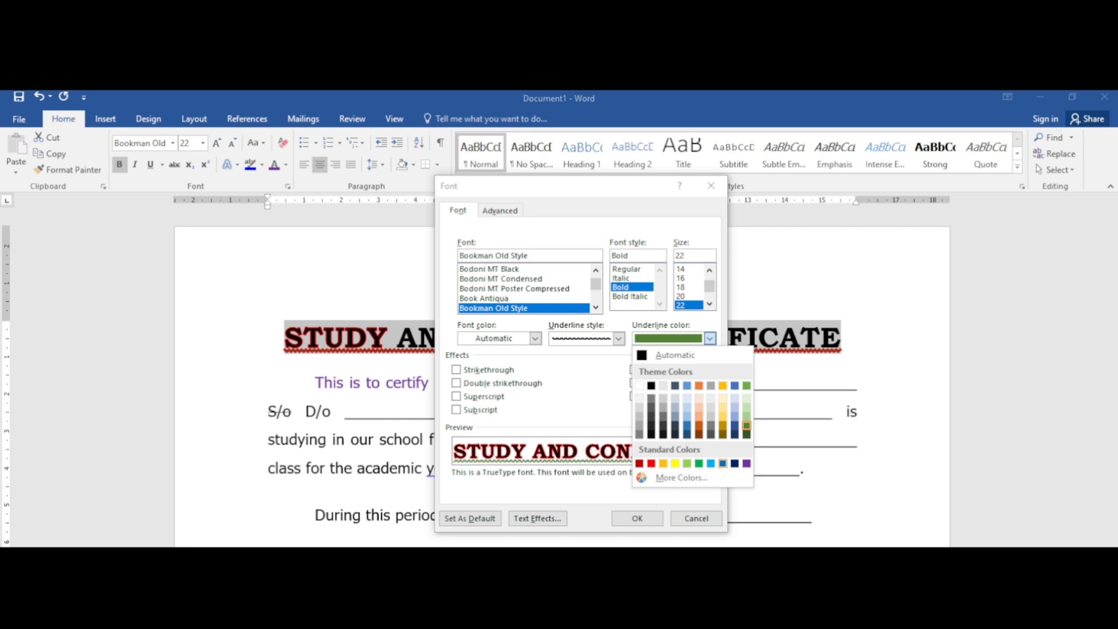
click(650, 385)
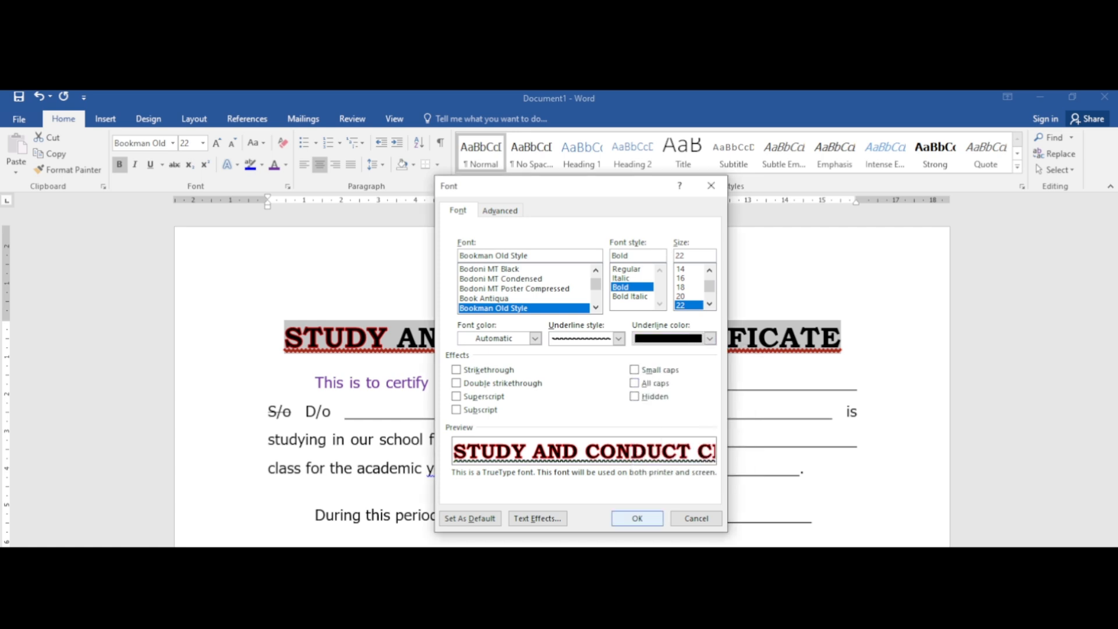
click(636, 519)
click(287, 186)
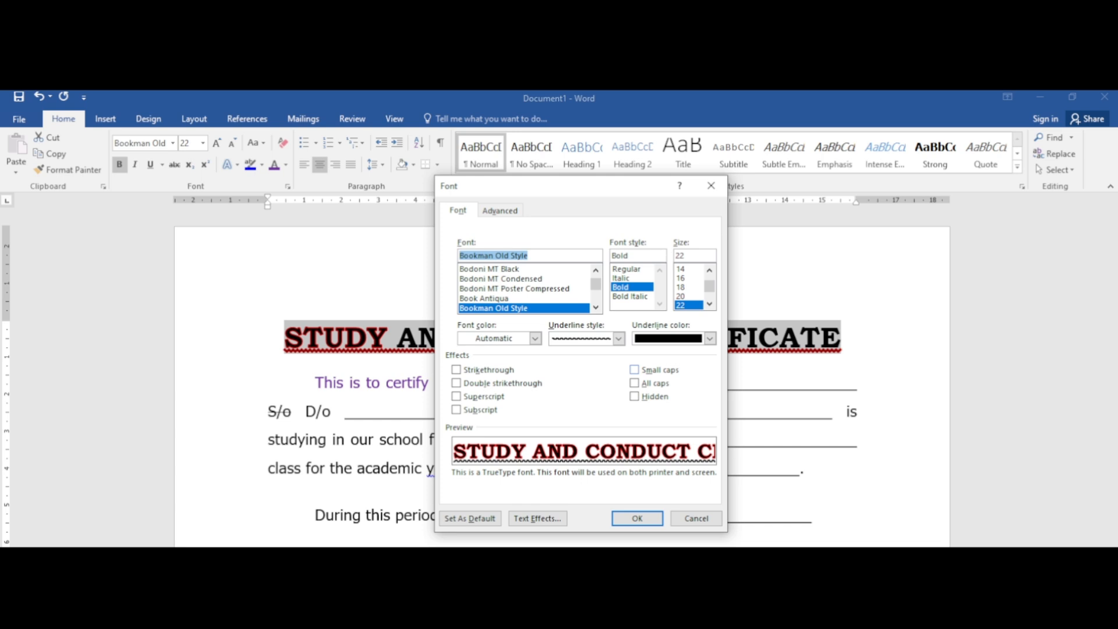
click(696, 518)
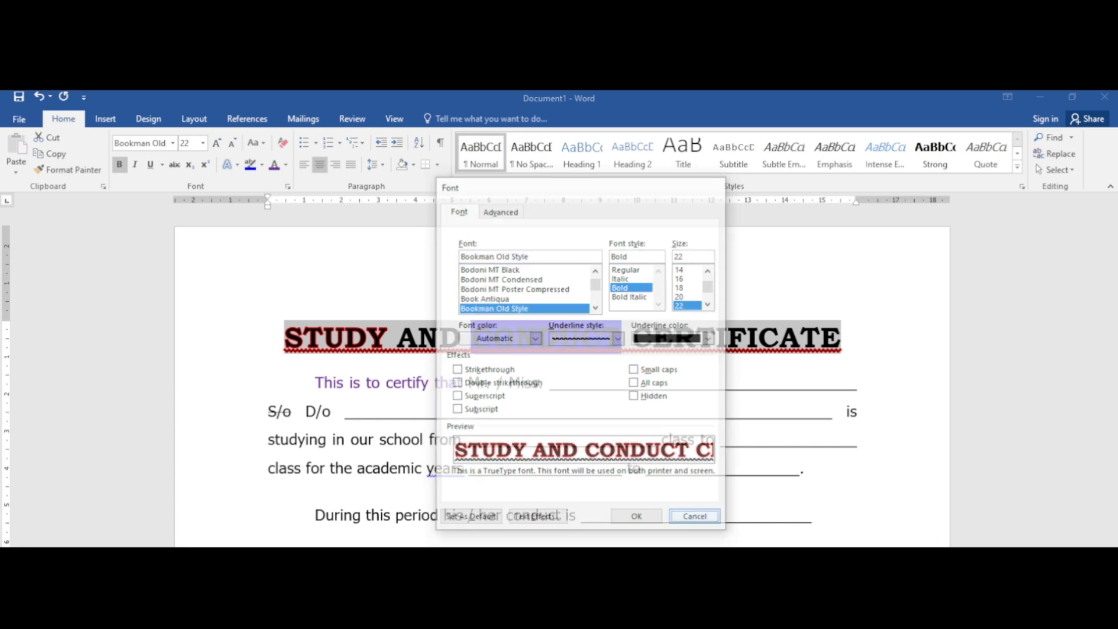
Apply the Small caps effect to the word "Computer" below the certificate, after trying All caps in the Font dialog
click(362, 411)
scroll(562, 373, down, 4)
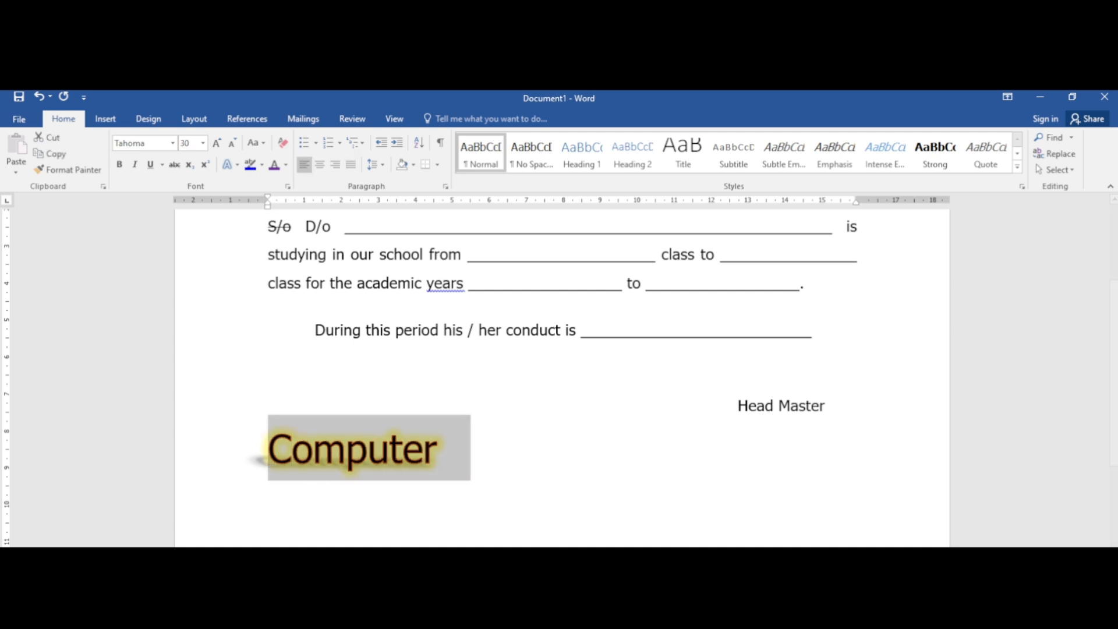
click(287, 187)
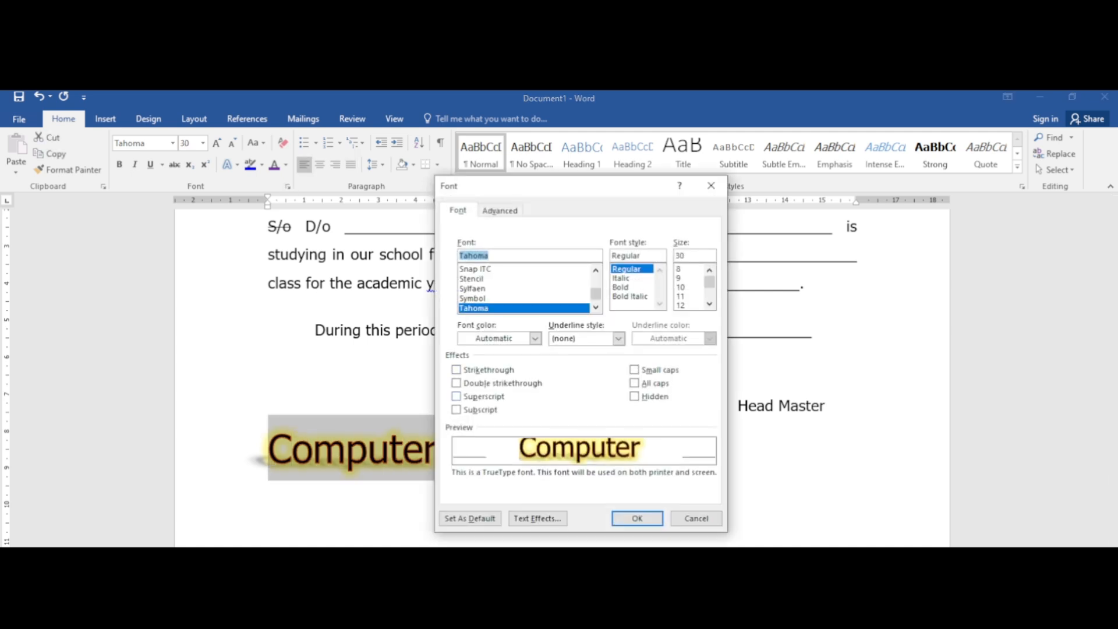
click(634, 383)
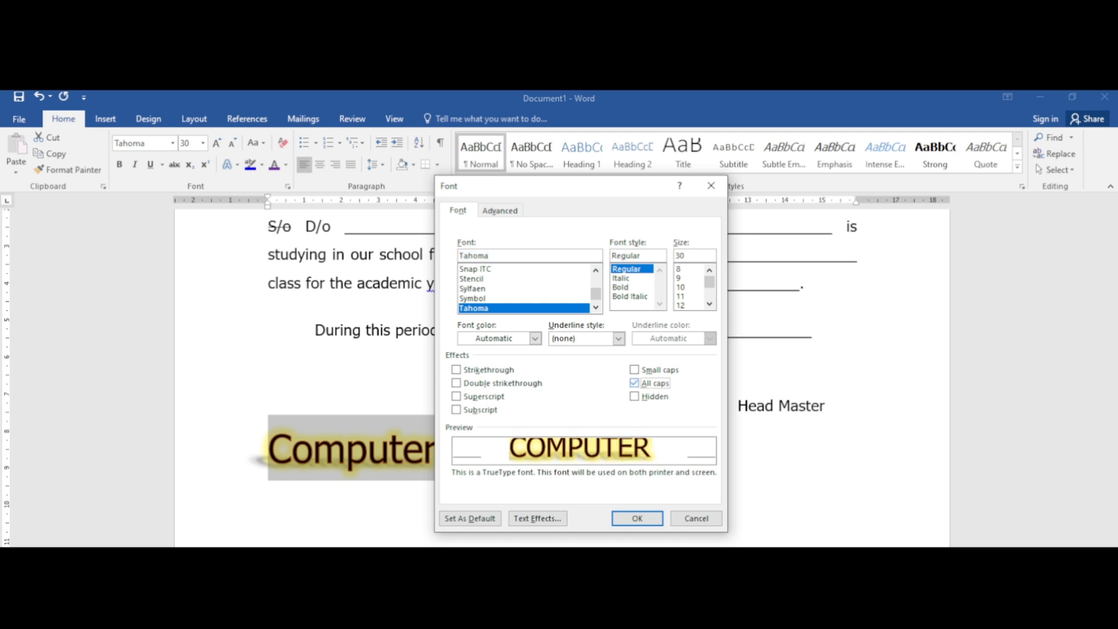
click(634, 383)
click(634, 369)
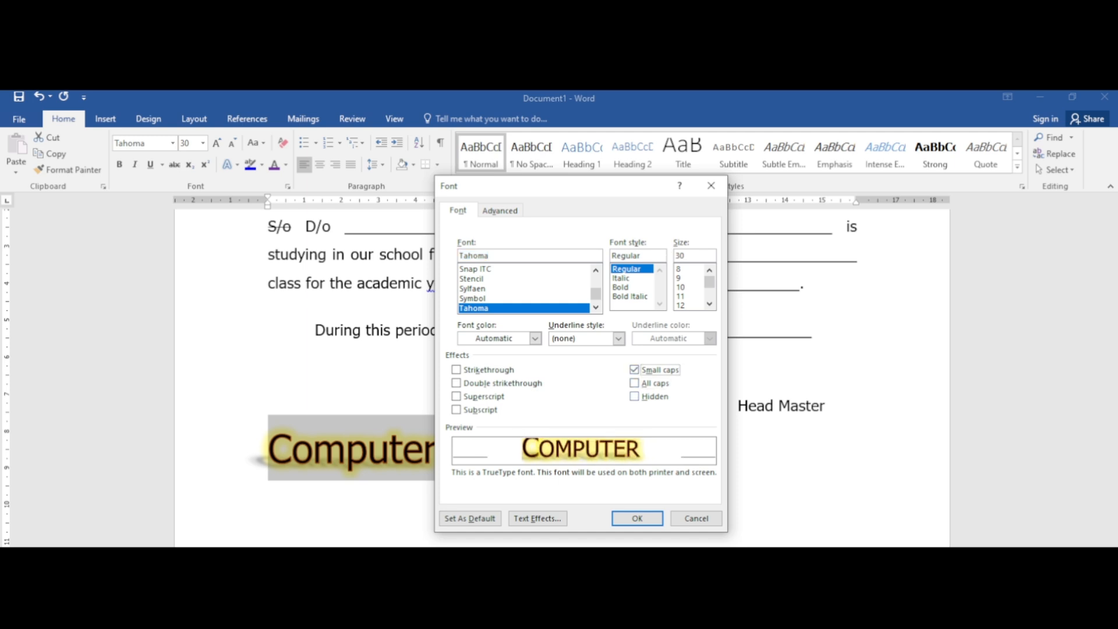
key(Return)
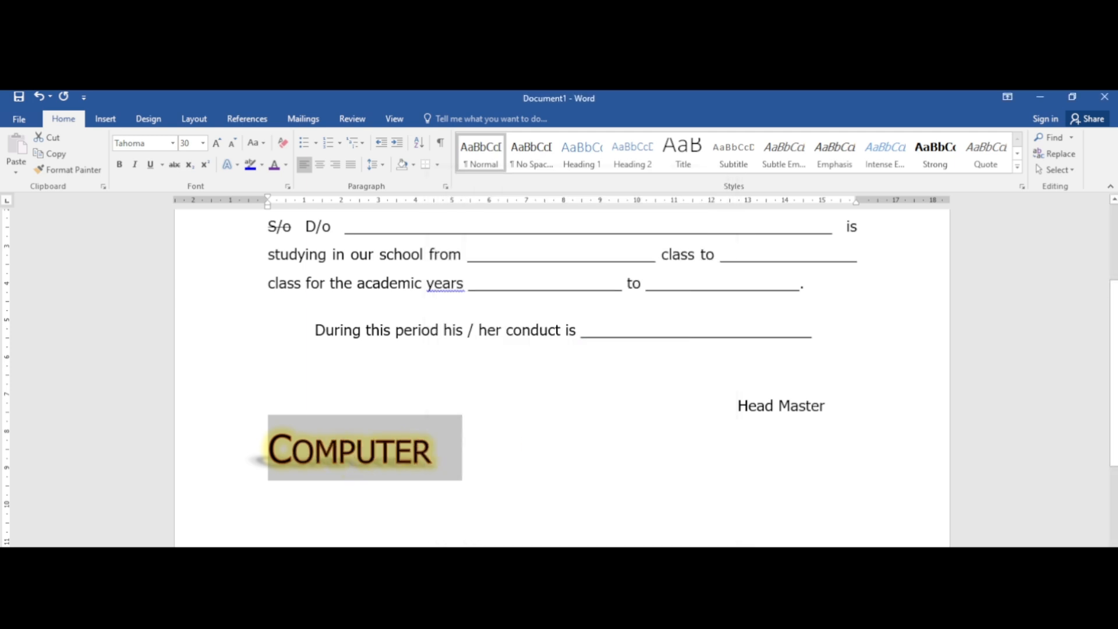
click(339, 452)
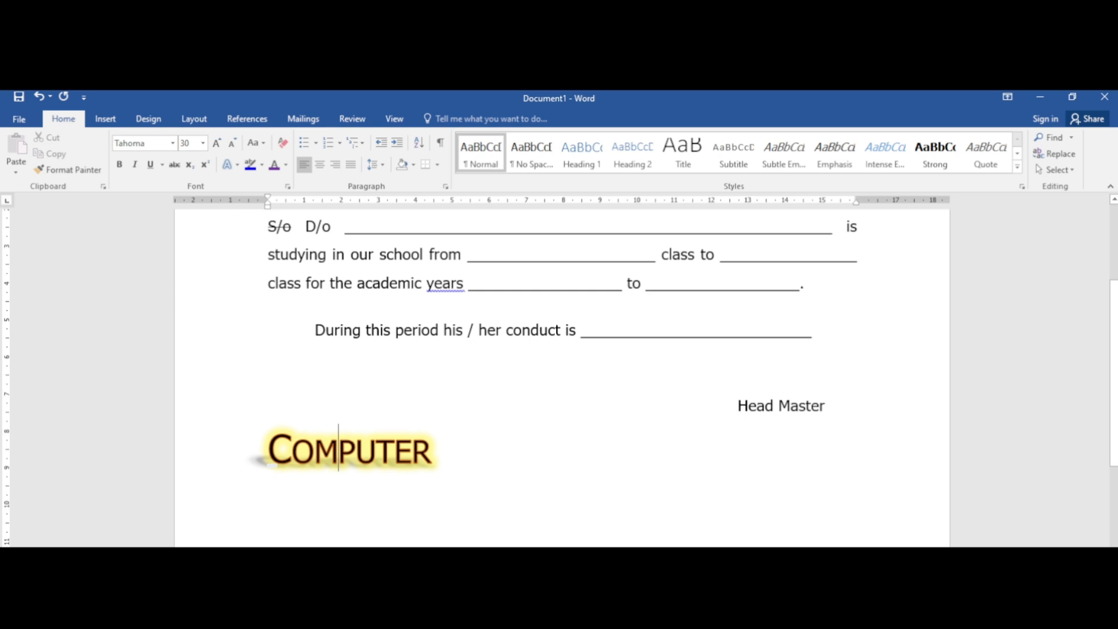
Try the All caps effect on the word "Computer" in the Font dialog, switch it off and cancel the dialog
drag(269, 453, 458, 455)
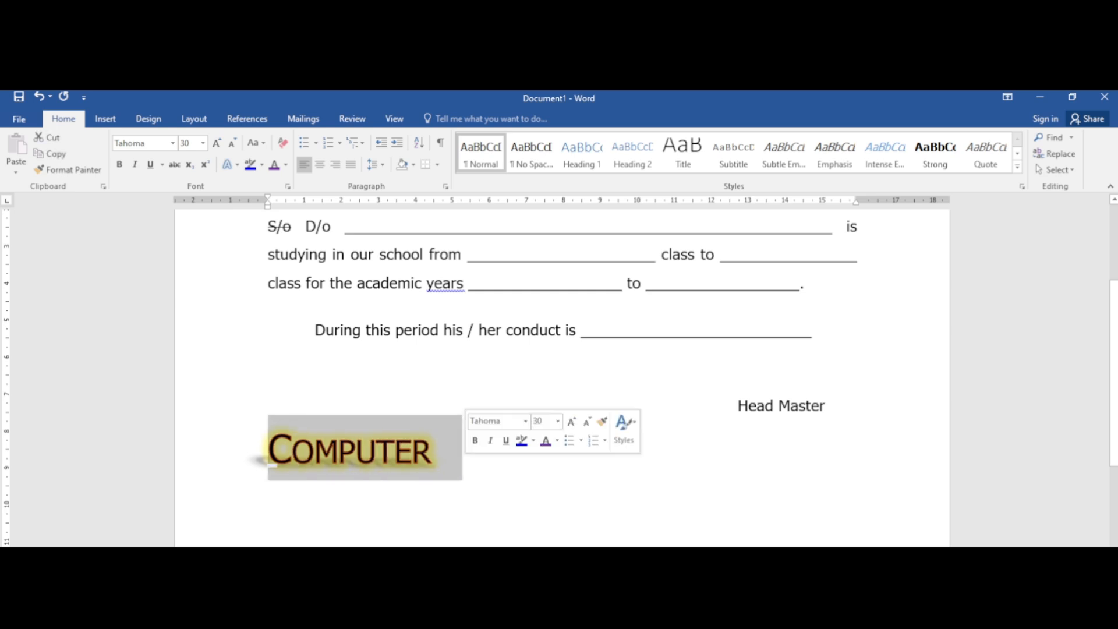
click(287, 186)
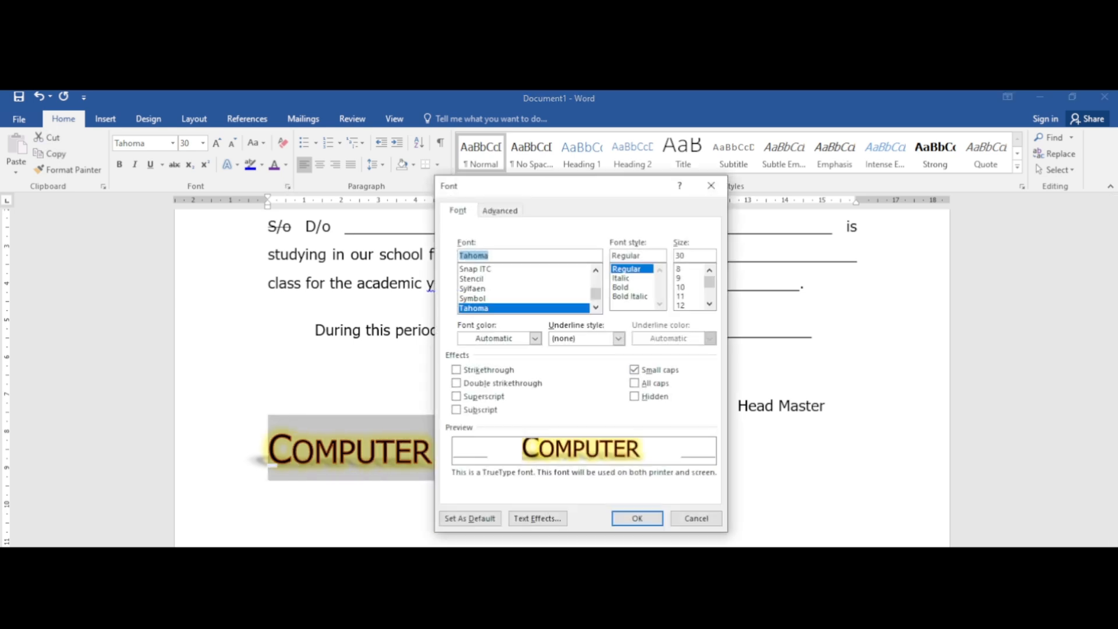
click(652, 383)
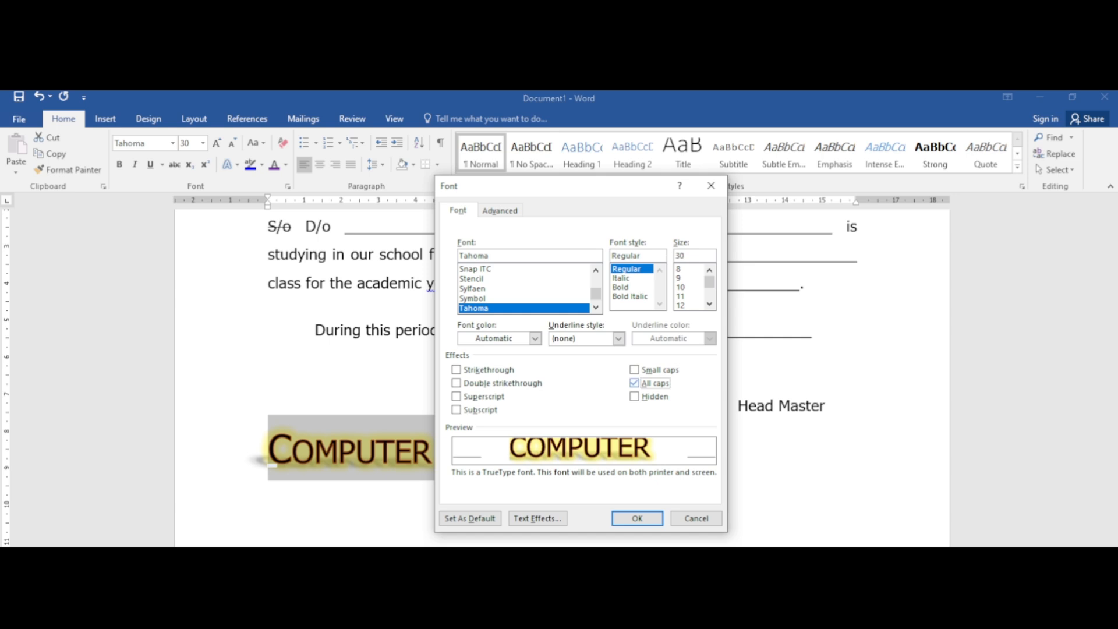
click(635, 383)
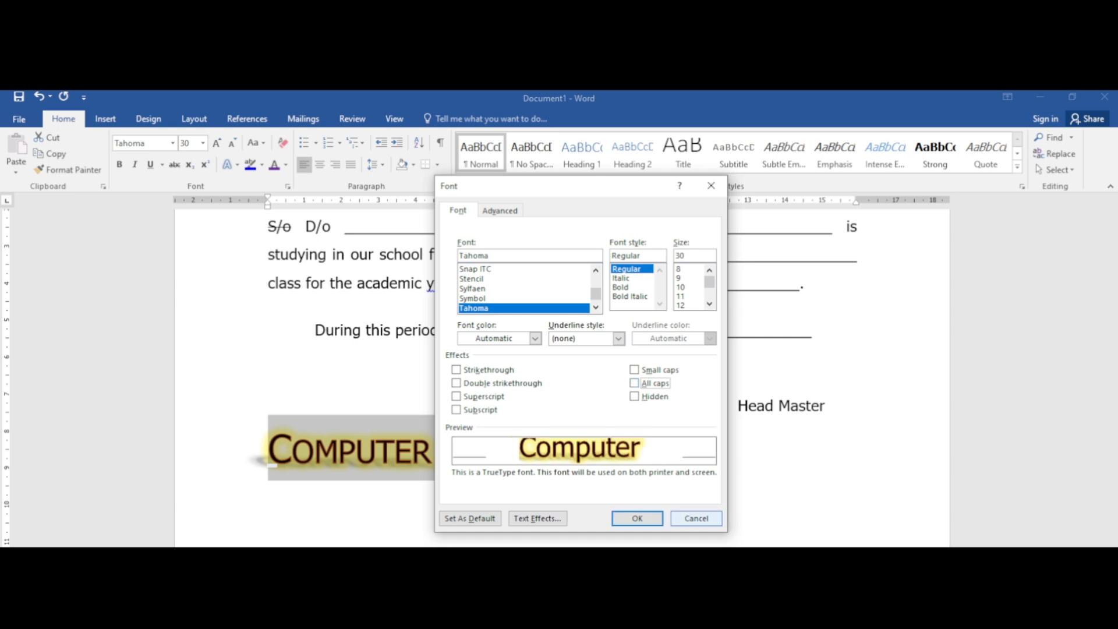
click(696, 518)
scroll(562, 379, up, 6)
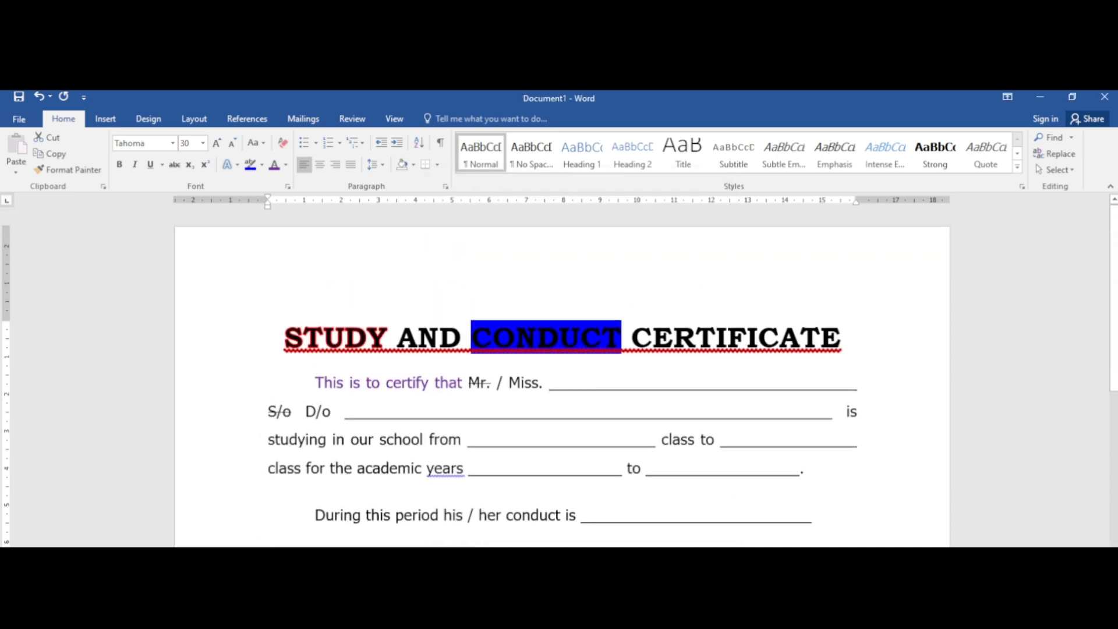
scroll(561, 378, down, 3)
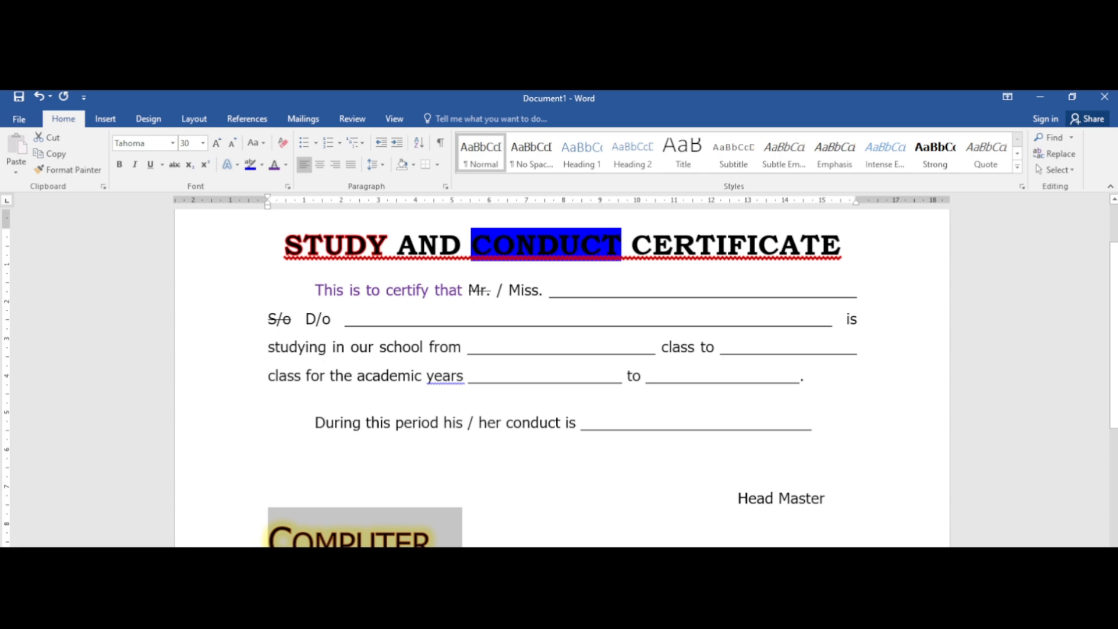
scroll(561, 379, up, 1)
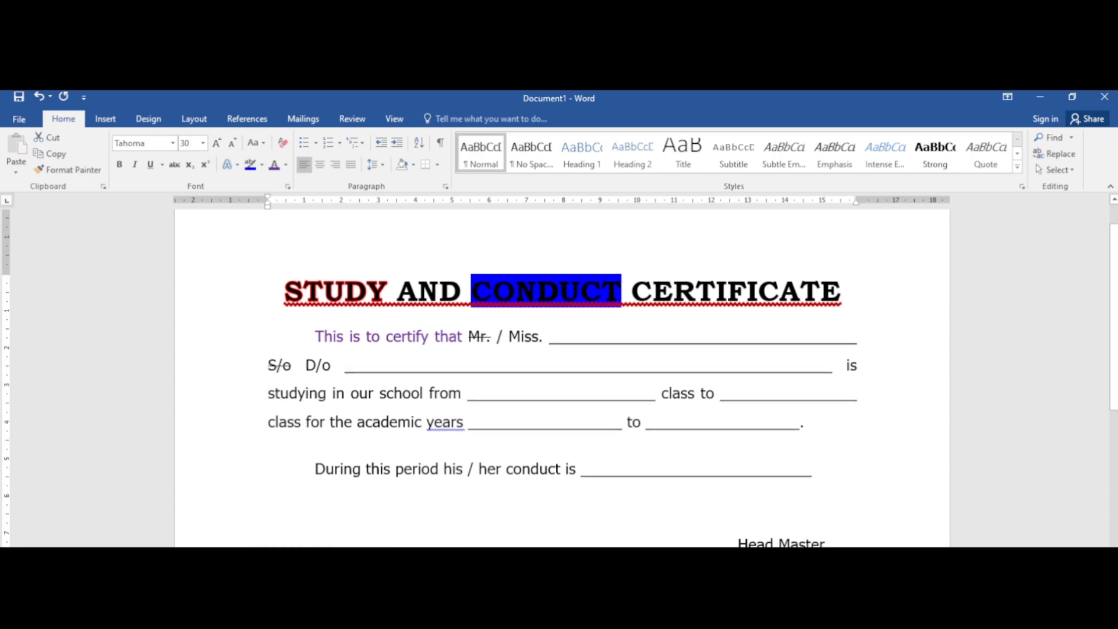